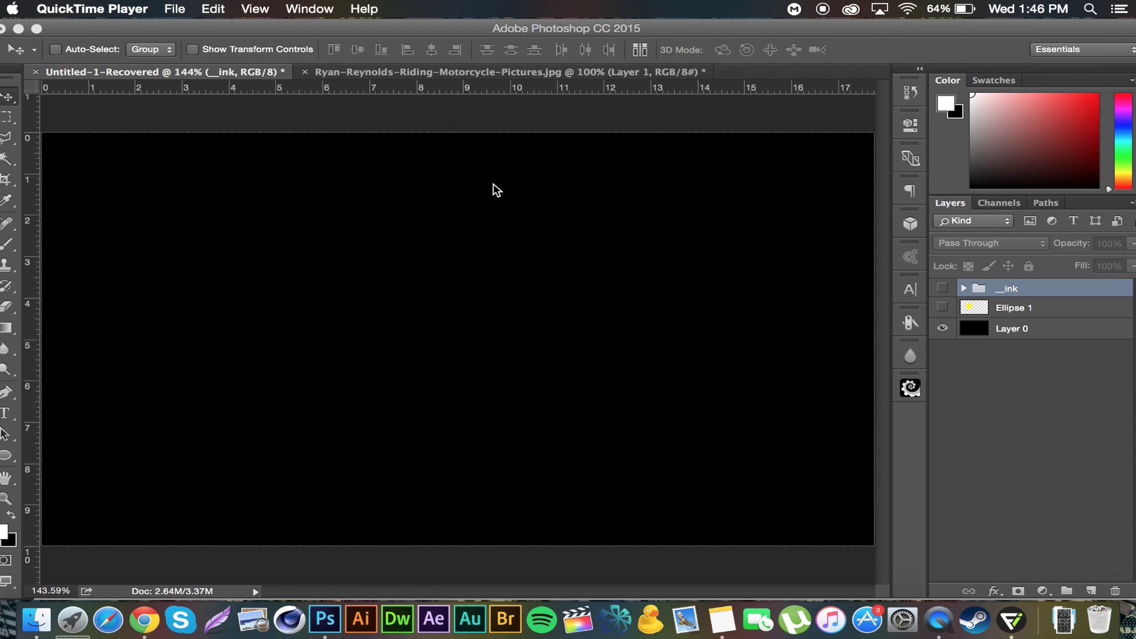
- Make Photoshop active on the Untitled-1-Recovered black canvas document
{"action": "left_click", "coordinate": [693, 31]}
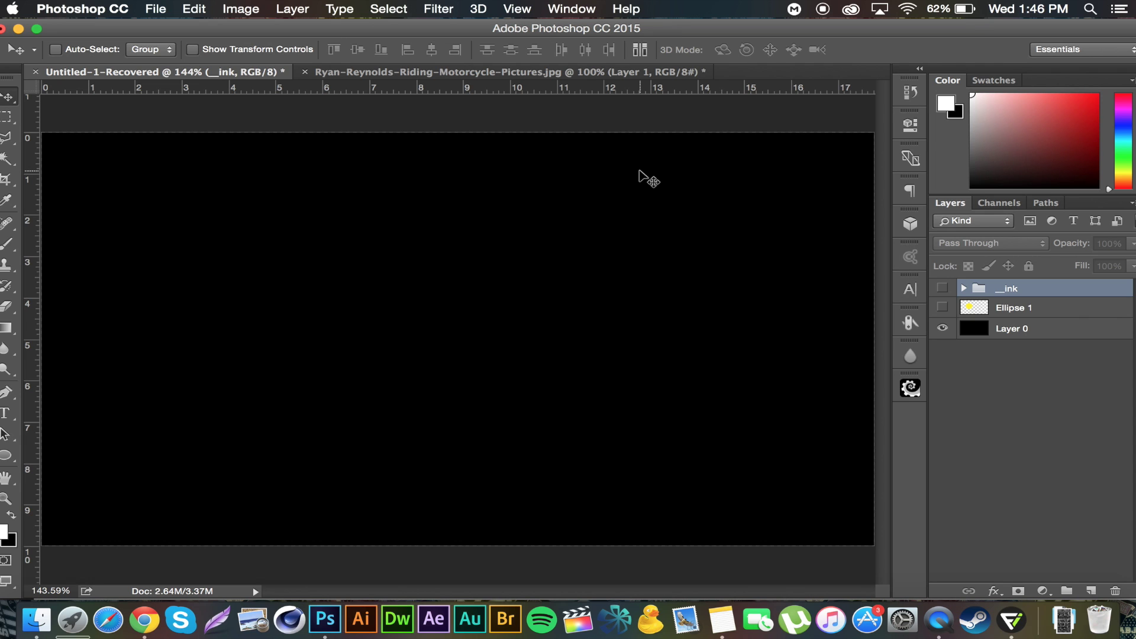
{"action": "left_click", "coordinate": [579, 8]}
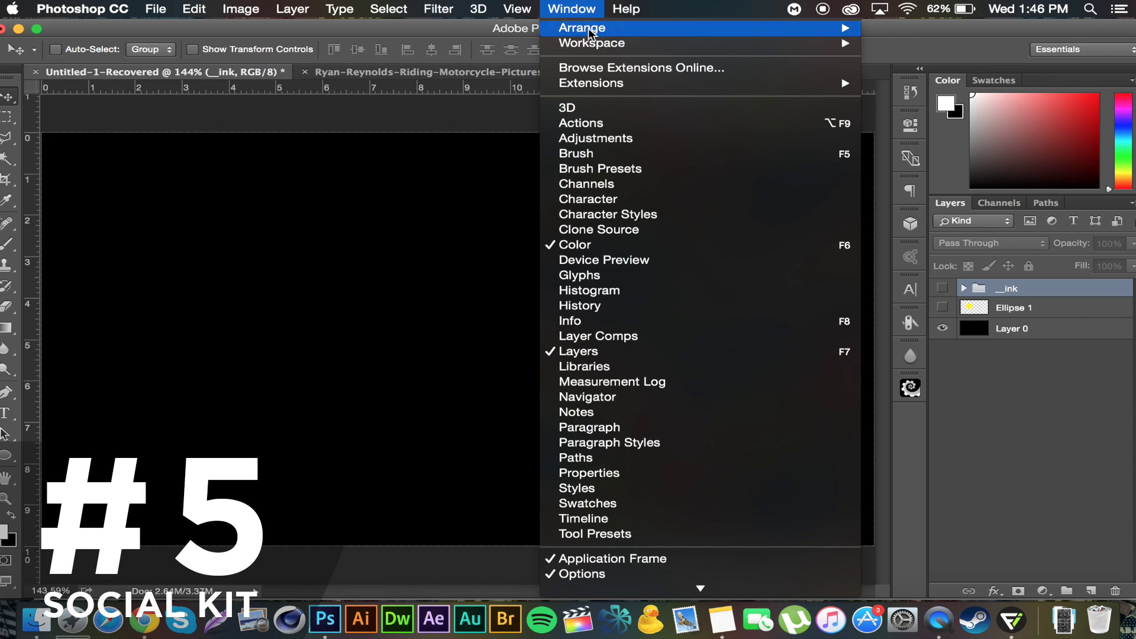
- Open Social Kit from Window > Extensions, expand Social buttons and load the Buttons mockup
{"action": "mouse_move", "coordinate": [694, 89]}
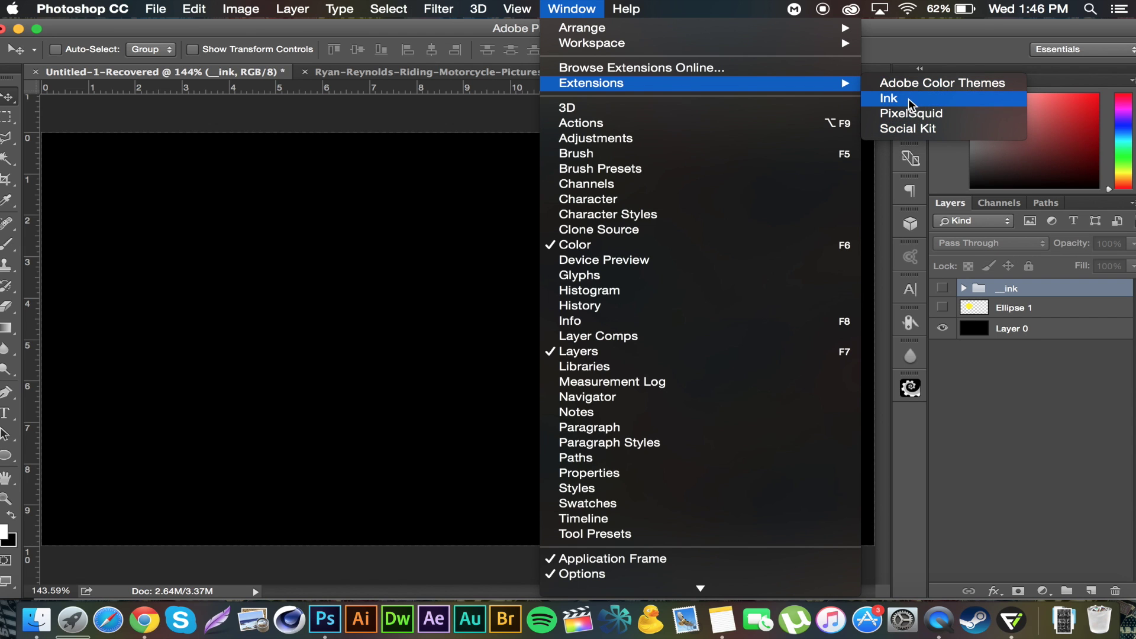
{"action": "left_click", "coordinate": [908, 128]}
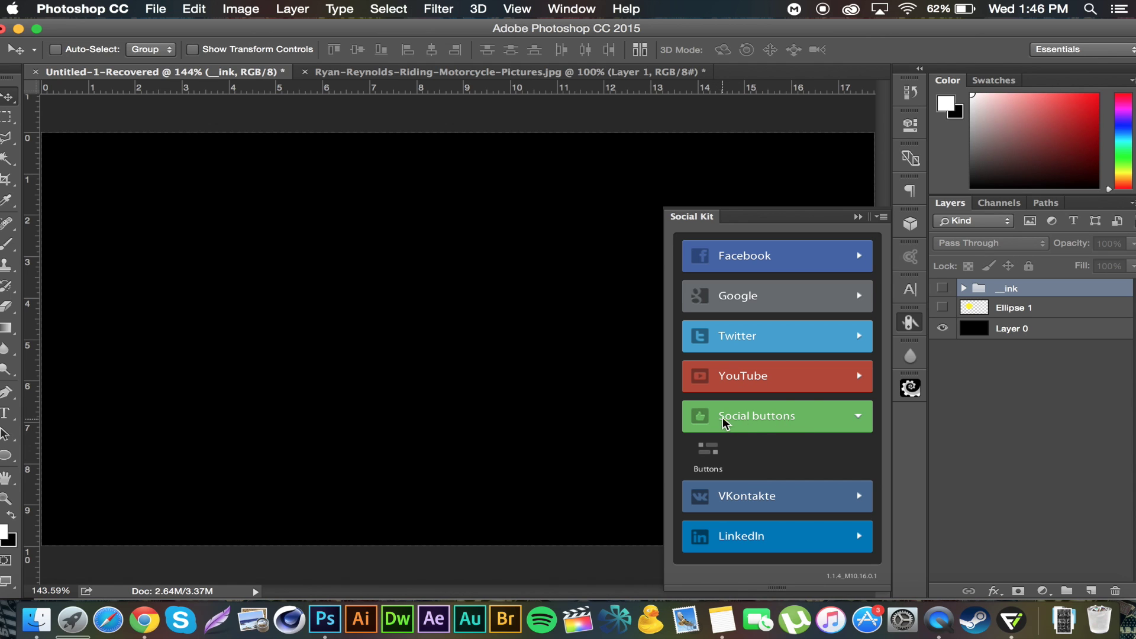
{"action": "left_click", "coordinate": [819, 422]}
{"action": "left_click", "coordinate": [820, 421]}
{"action": "left_click", "coordinate": [705, 455]}
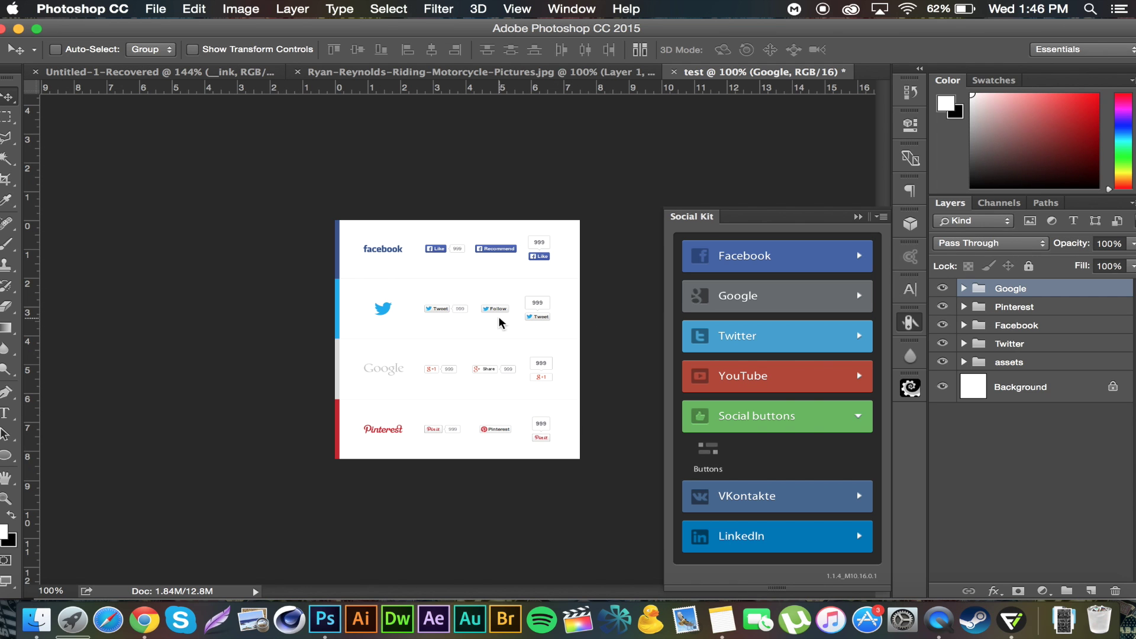
- Zoom in on the test document's Facebook, Twitter, Google and Pinterest buttons
{"action": "key", "text": "super"}
{"action": "scroll", "coordinate": [498, 323], "scroll_direction": "up", "scroll_amount": 5}
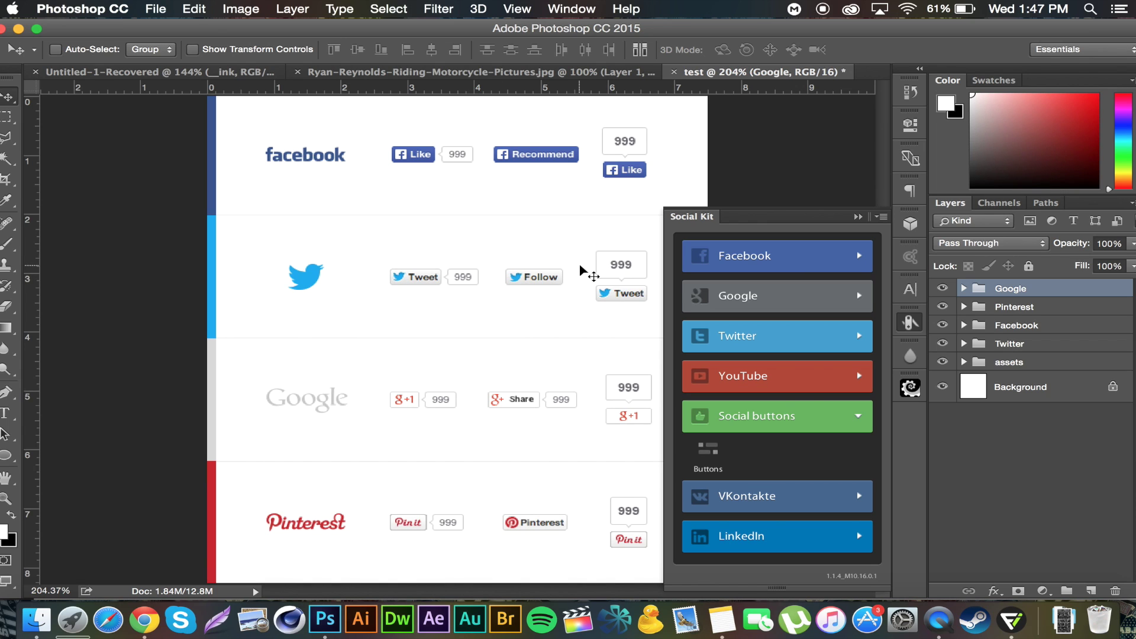
- Open Social Kit's YouTube Profile template as a new document and tuck the panel away
{"action": "left_click", "coordinate": [793, 349]}
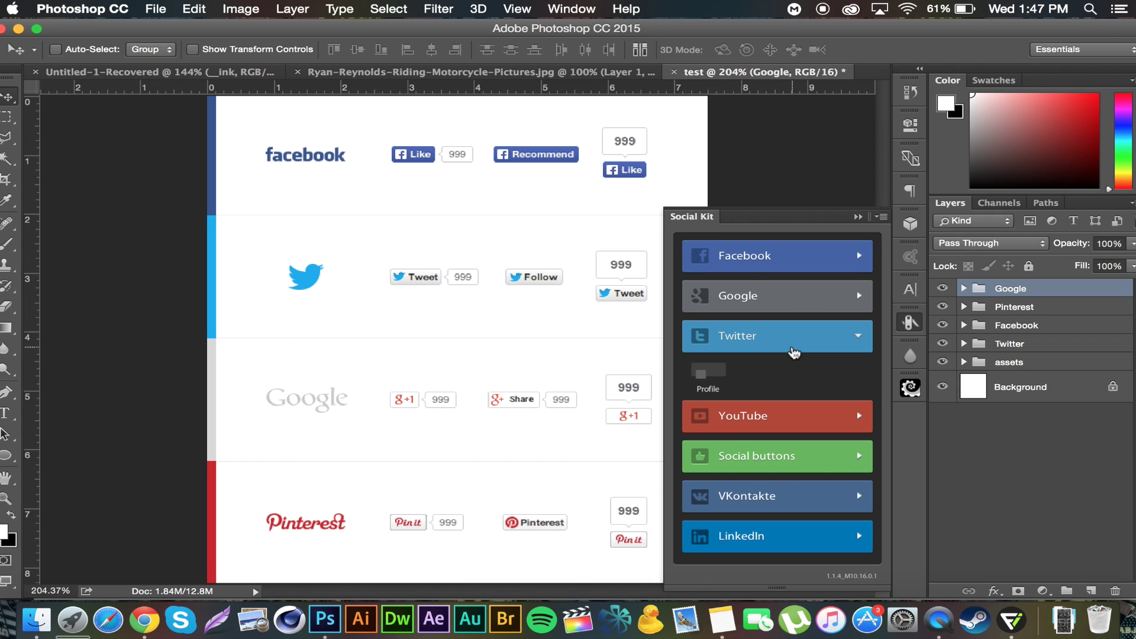
{"action": "left_click", "coordinate": [778, 416]}
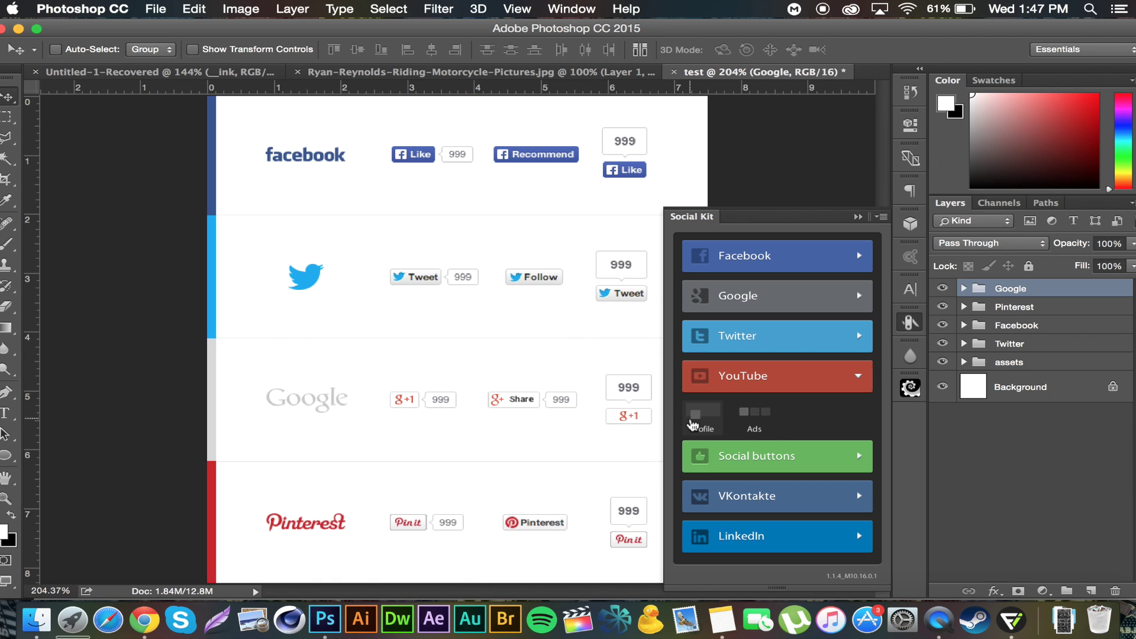
{"action": "left_click", "coordinate": [694, 422]}
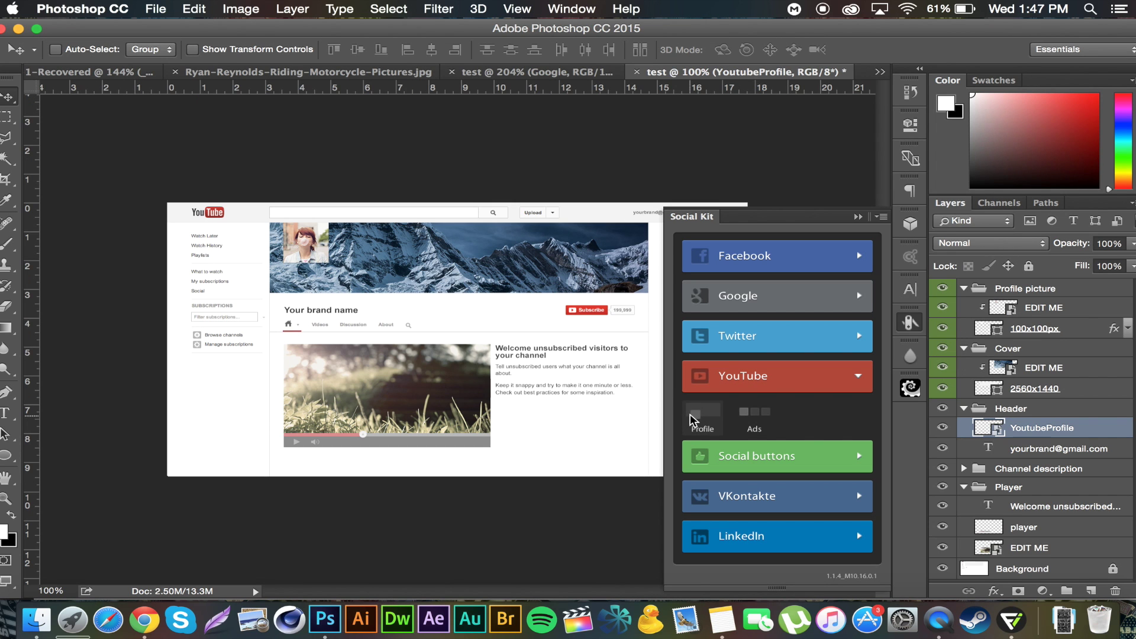
{"action": "left_click", "coordinate": [858, 216]}
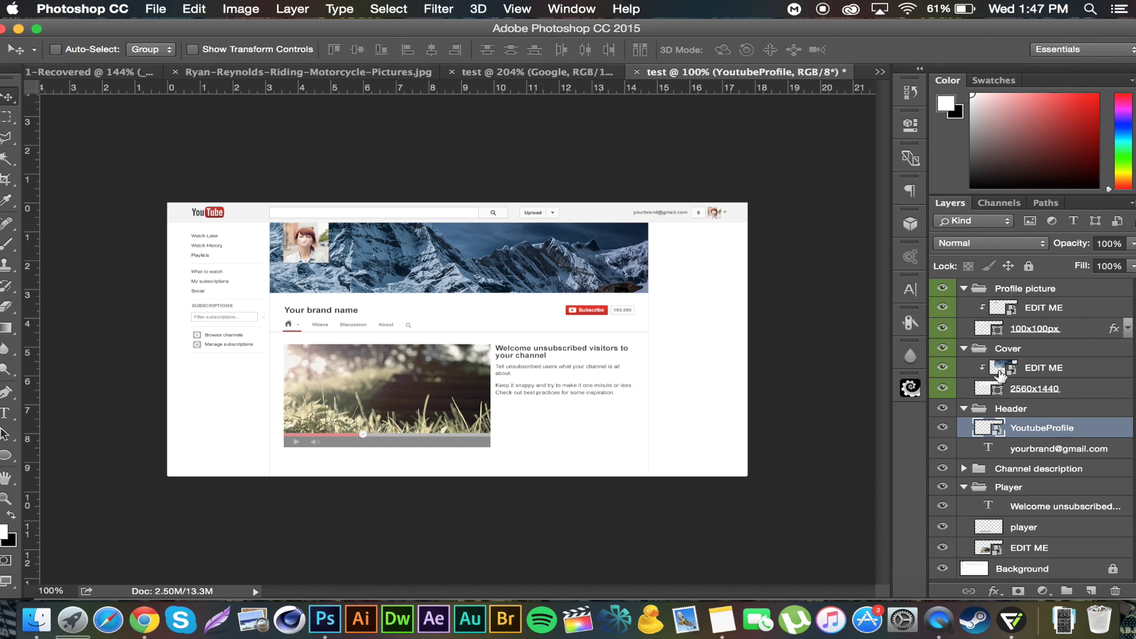
- Collapse Profile picture, Cover and Header groups; briefly hide and reshow Header, Channel description, Player and cover
{"action": "left_click", "coordinate": [964, 288]}
{"action": "left_click", "coordinate": [963, 306]}
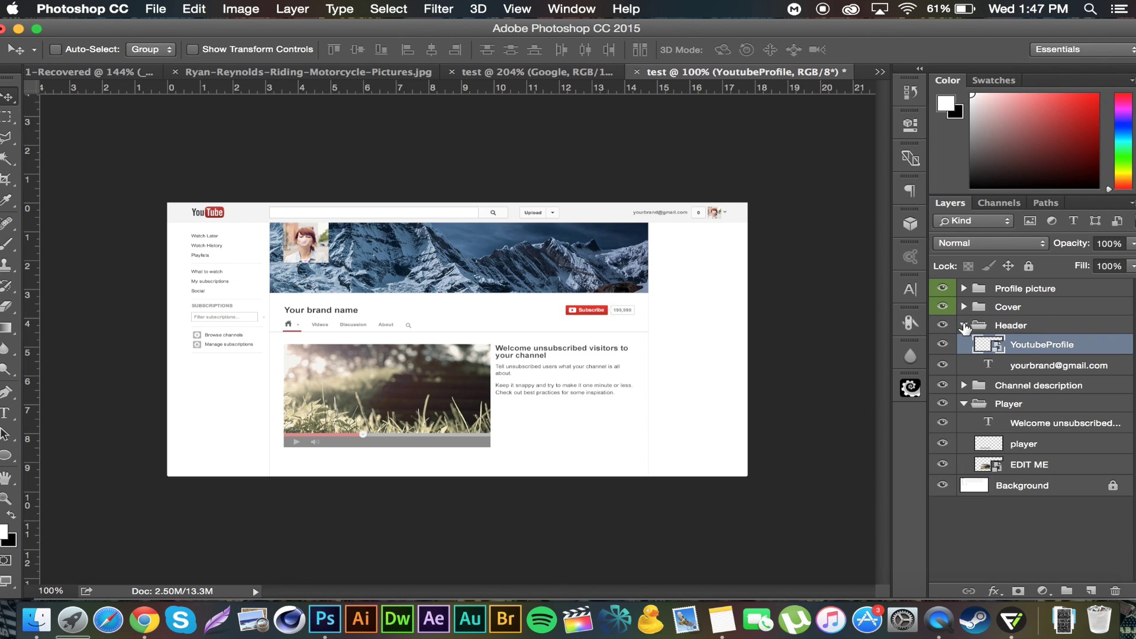
{"action": "left_click", "coordinate": [964, 325]}
{"action": "left_click", "coordinate": [942, 325]}
{"action": "left_click", "coordinate": [943, 343]}
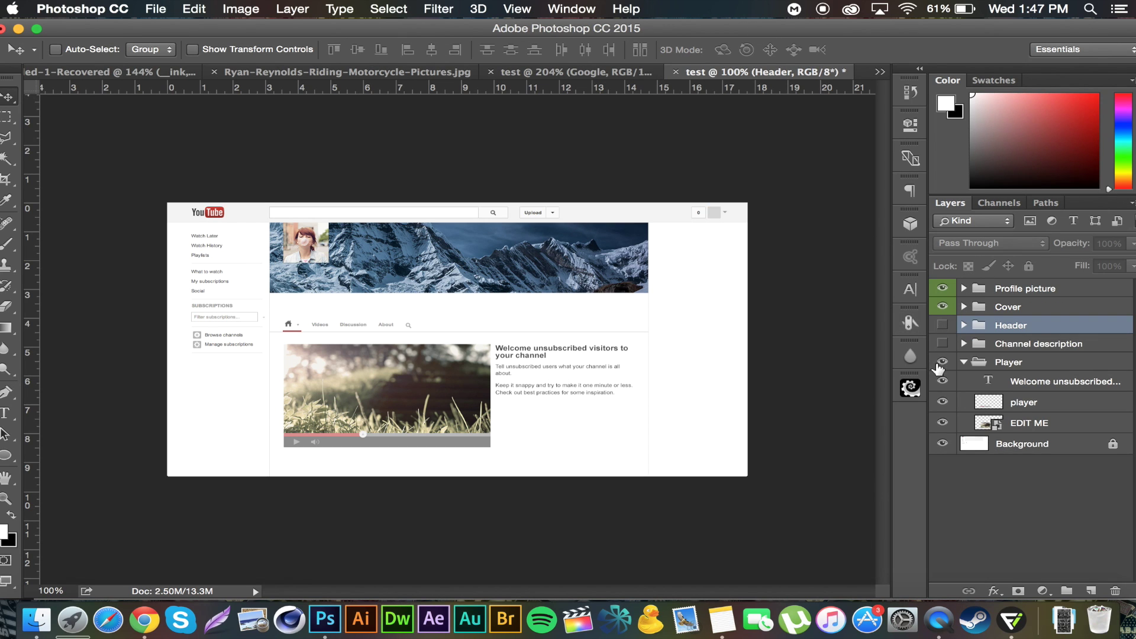
{"action": "left_click", "coordinate": [942, 362]}
{"action": "left_click", "coordinate": [943, 362]}
{"action": "left_click", "coordinate": [942, 325]}
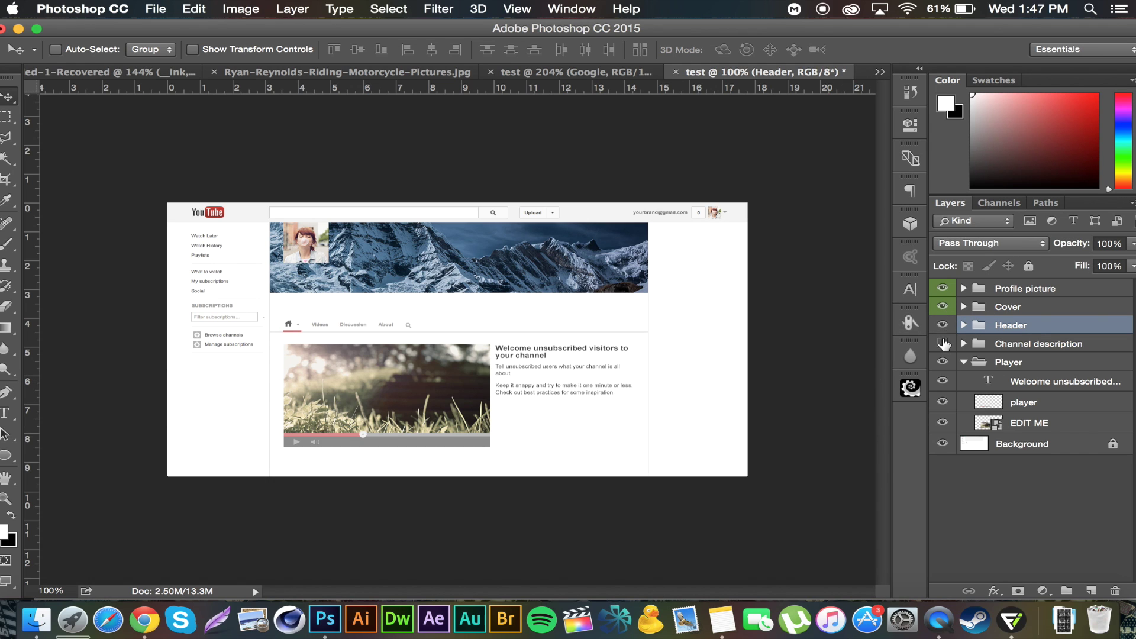
{"action": "left_click", "coordinate": [942, 343]}
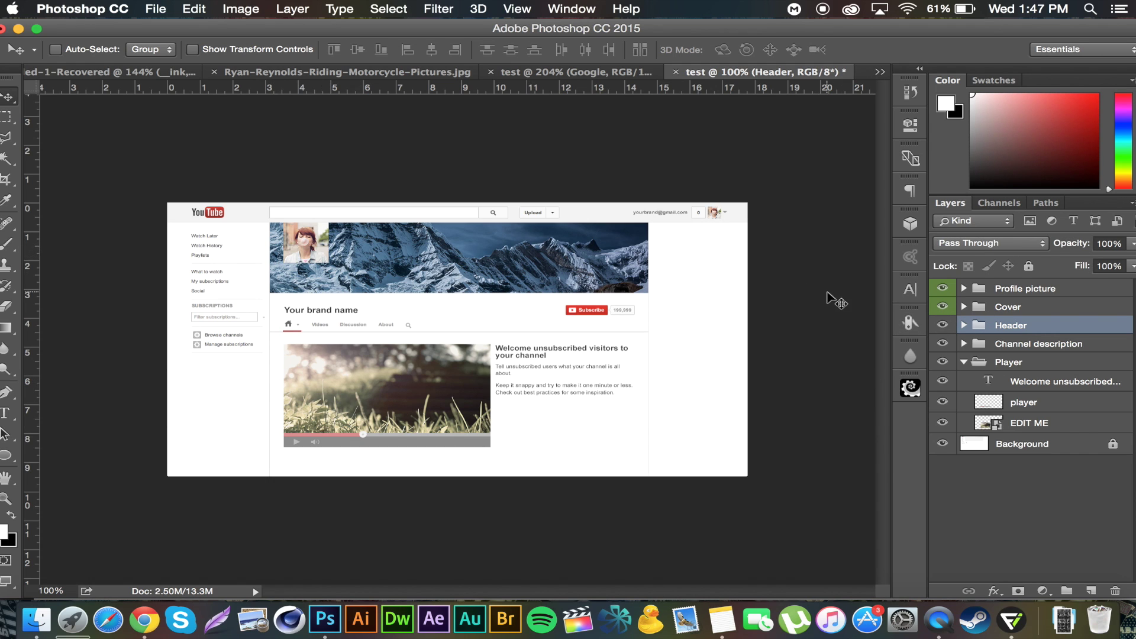
{"action": "left_click", "coordinate": [942, 306]}
{"action": "left_click", "coordinate": [943, 307]}
{"action": "left_click", "coordinate": [910, 323]}
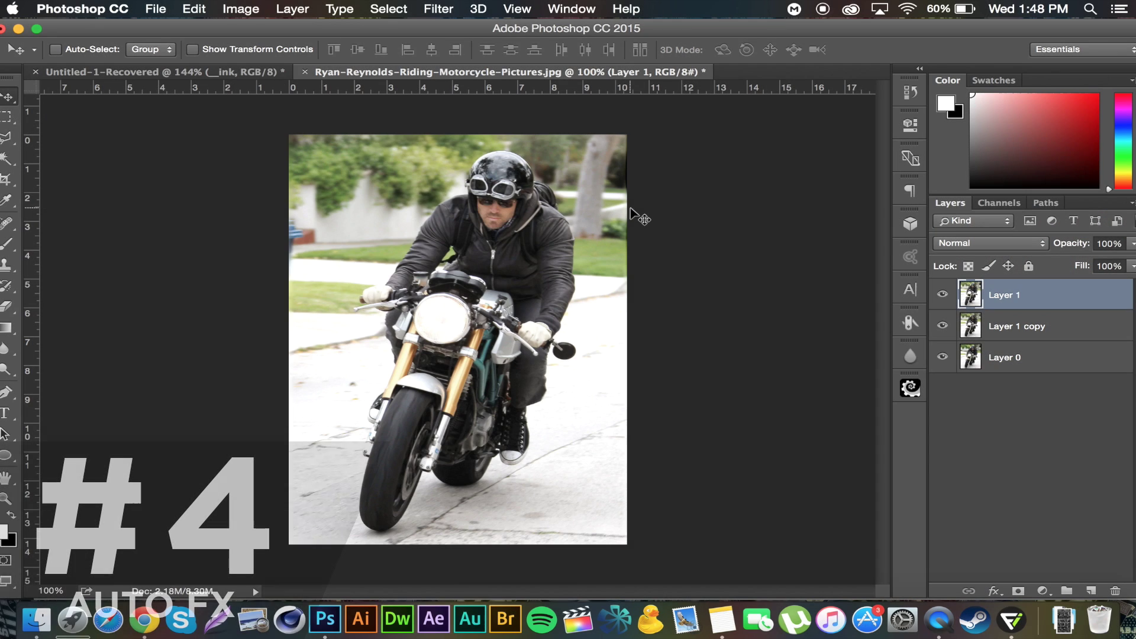
- Run Filter > Auto FX Software > Free Sampler on the motorcycle photo
{"action": "left_click", "coordinate": [442, 7]}
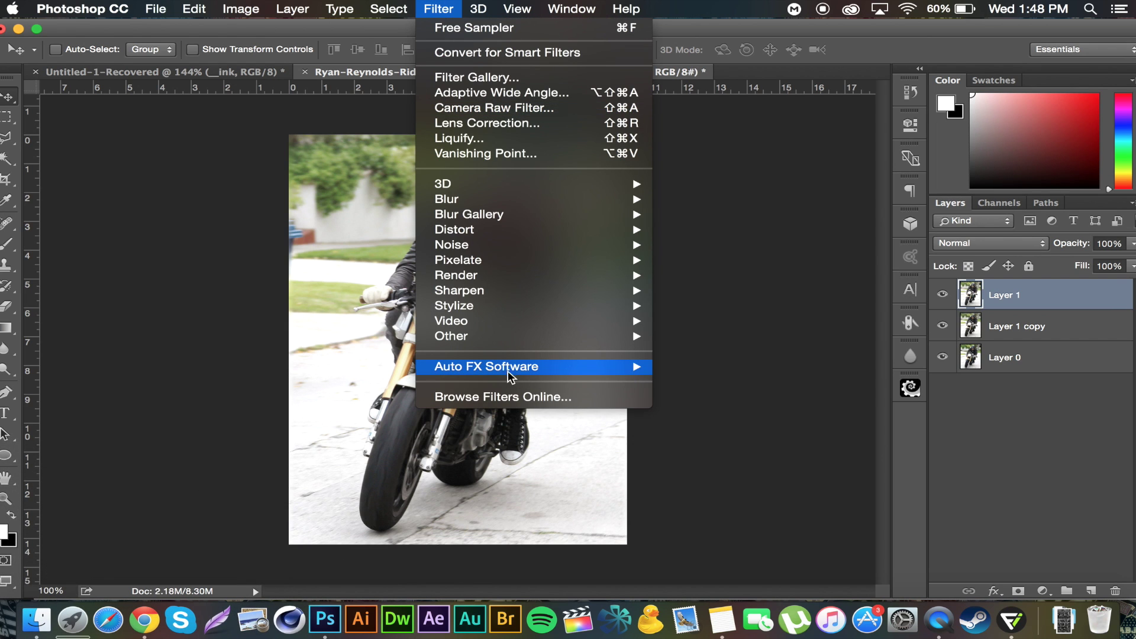
{"action": "mouse_move", "coordinate": [505, 372]}
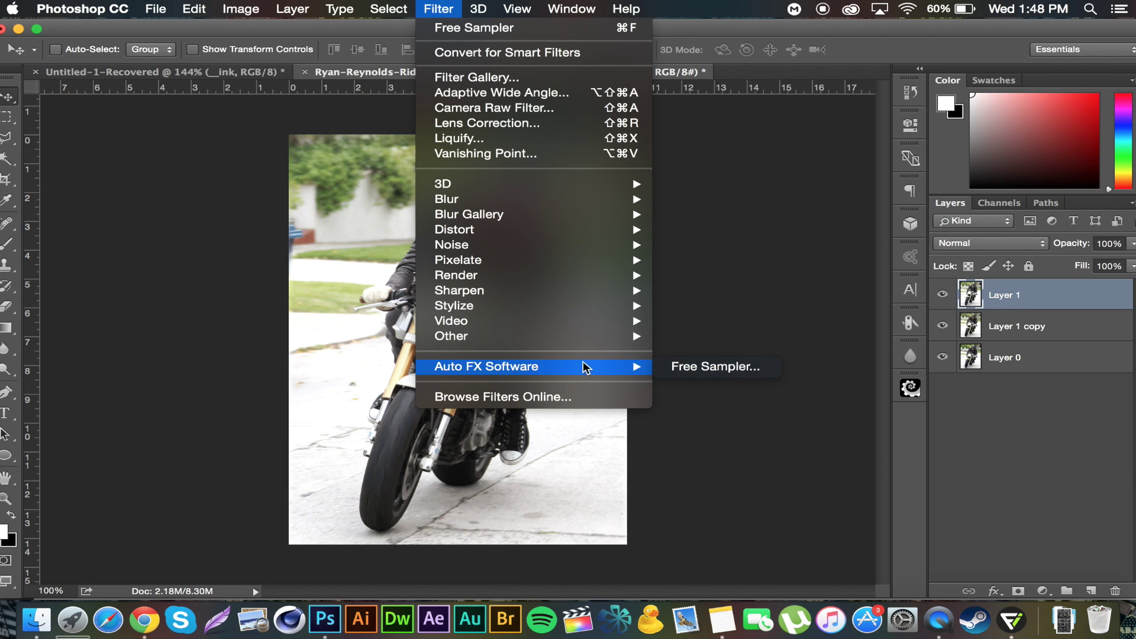
{"action": "left_click", "coordinate": [704, 373]}
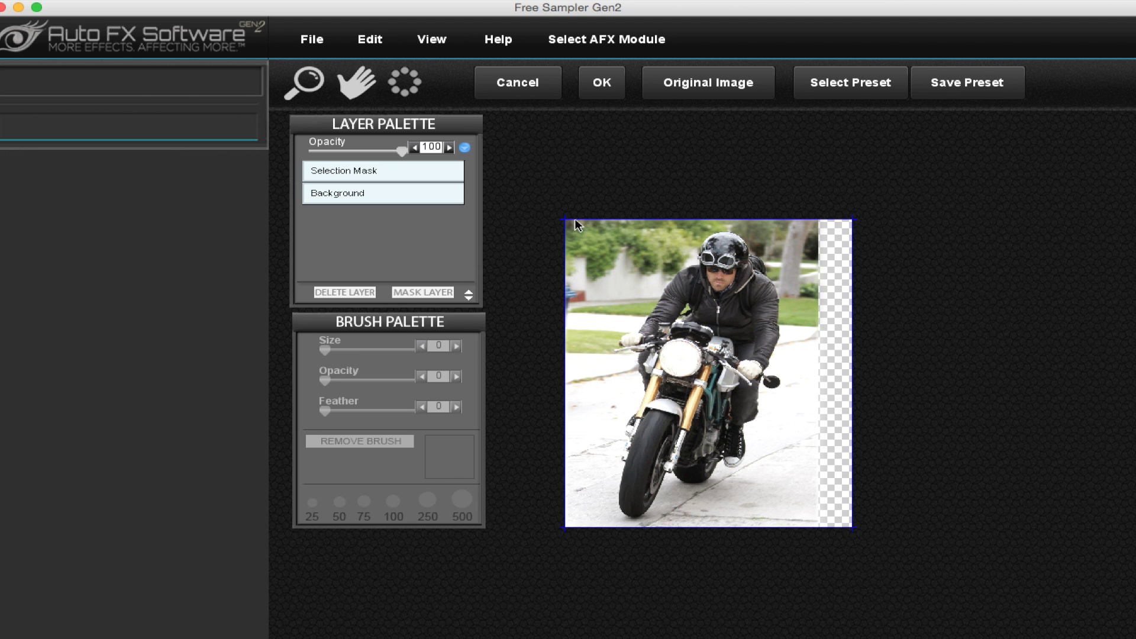
- Browse the Vitality and Mood Lighting presets, then cancel without applying one
{"action": "left_click", "coordinate": [845, 88]}
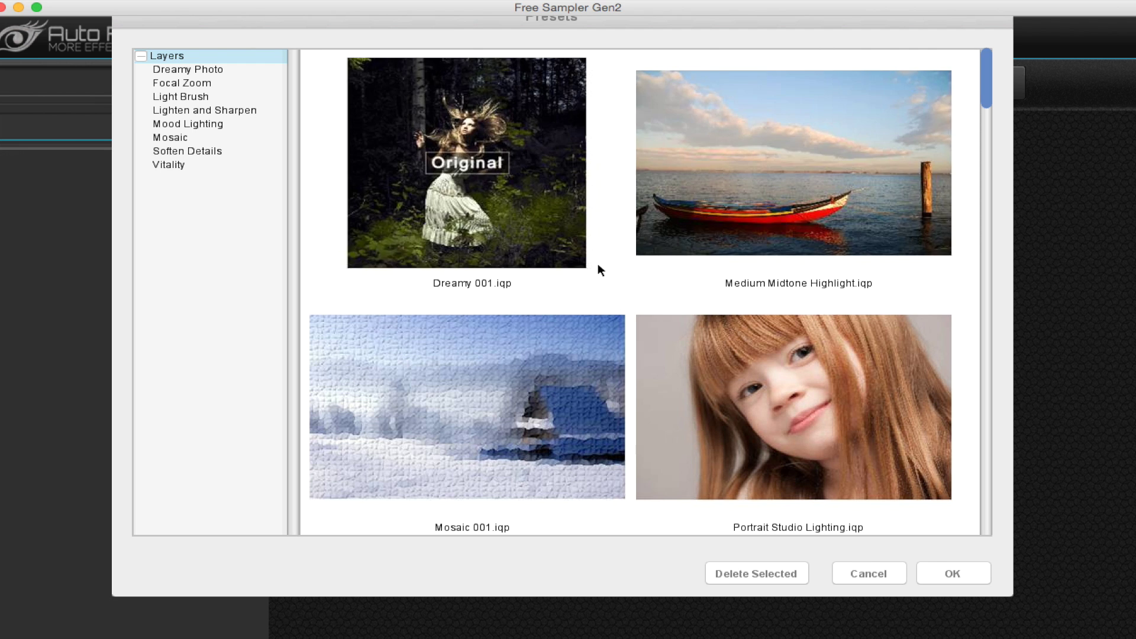
{"action": "mouse_move", "coordinate": [523, 189]}
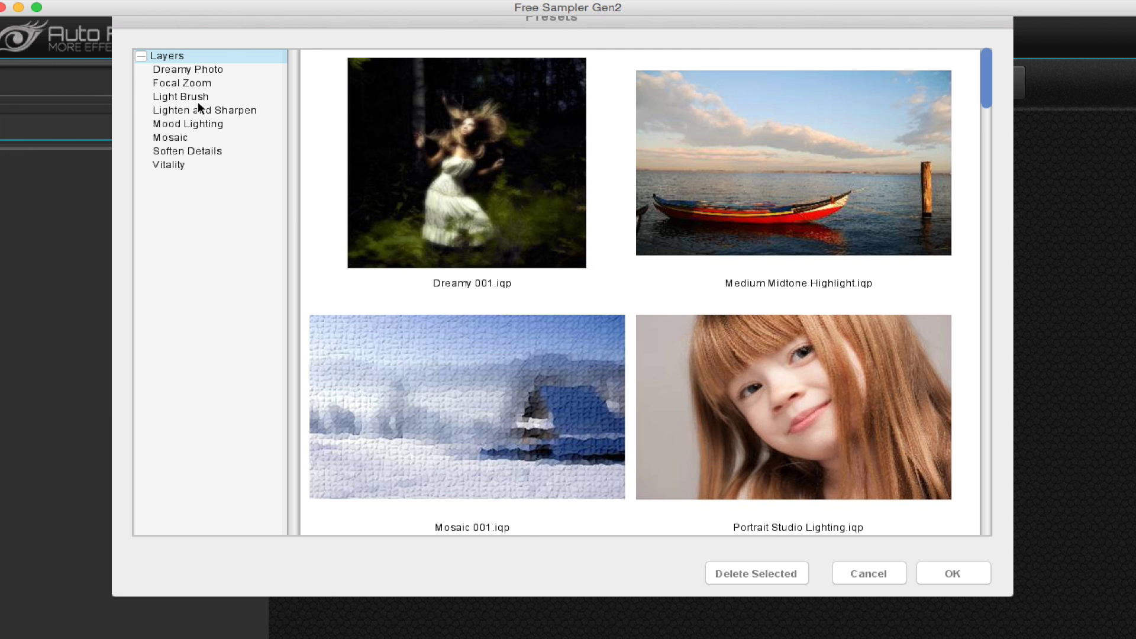
{"action": "left_click", "coordinate": [179, 165]}
{"action": "left_click", "coordinate": [179, 124]}
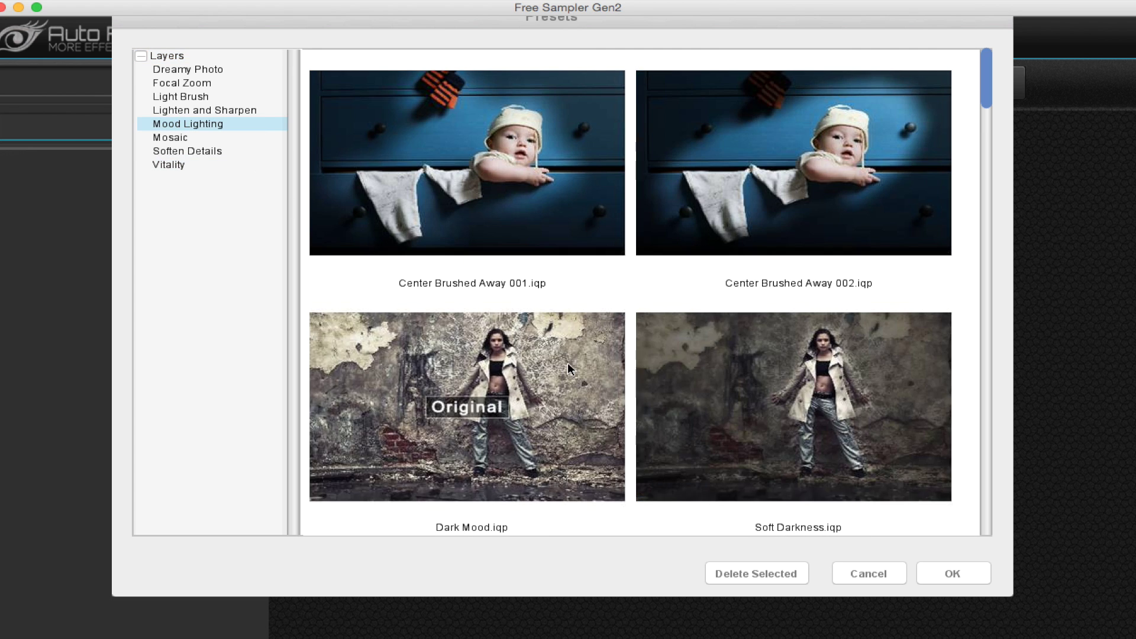
{"action": "left_click", "coordinate": [868, 574]}
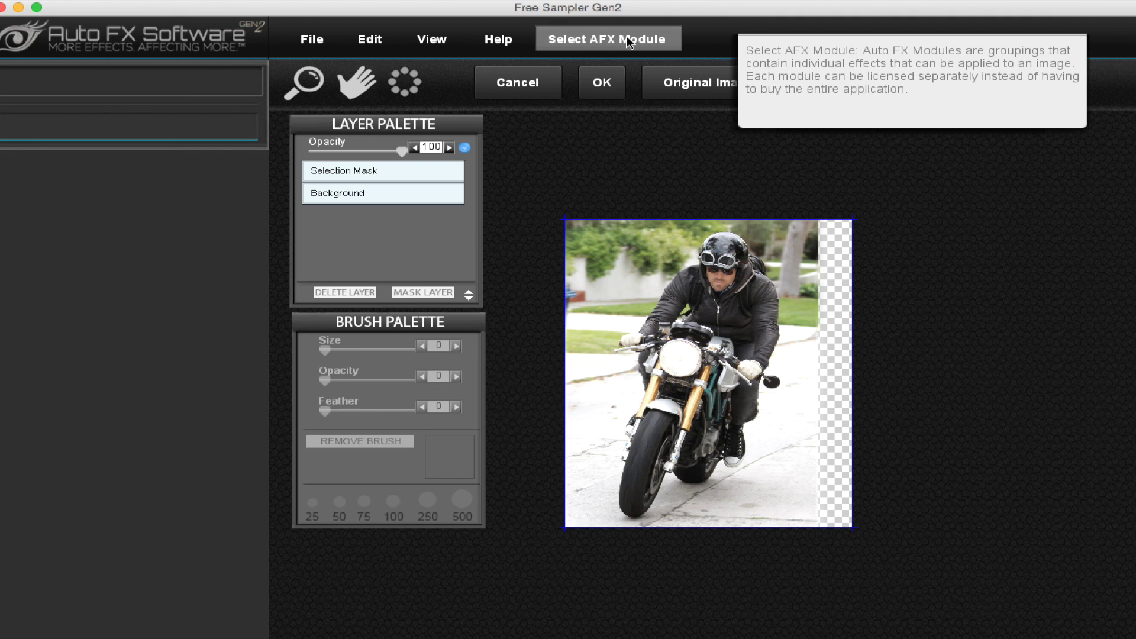
- Load the DreamSuite Dreamy Photo module from the AFX module list
{"action": "left_click", "coordinate": [613, 42]}
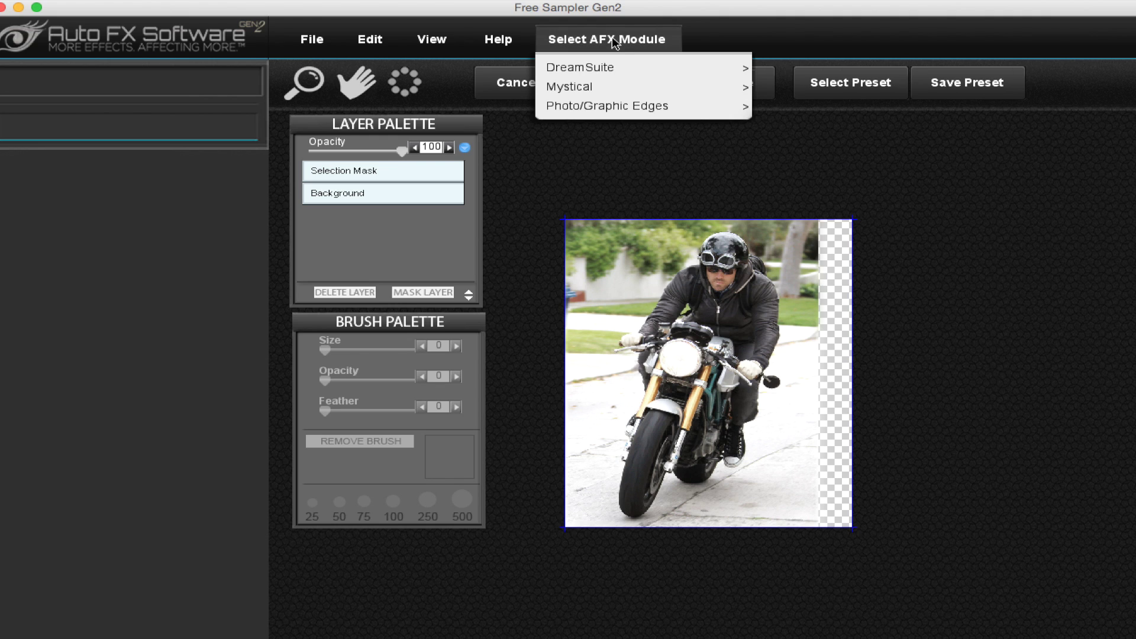
{"action": "mouse_move", "coordinate": [699, 95]}
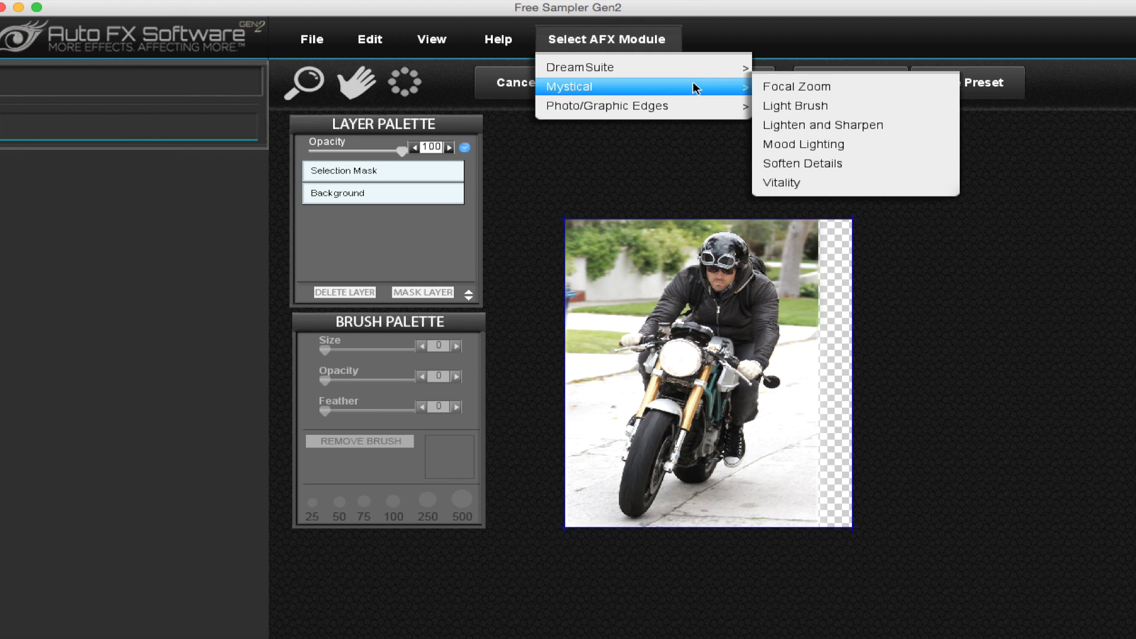
{"action": "mouse_move", "coordinate": [695, 70]}
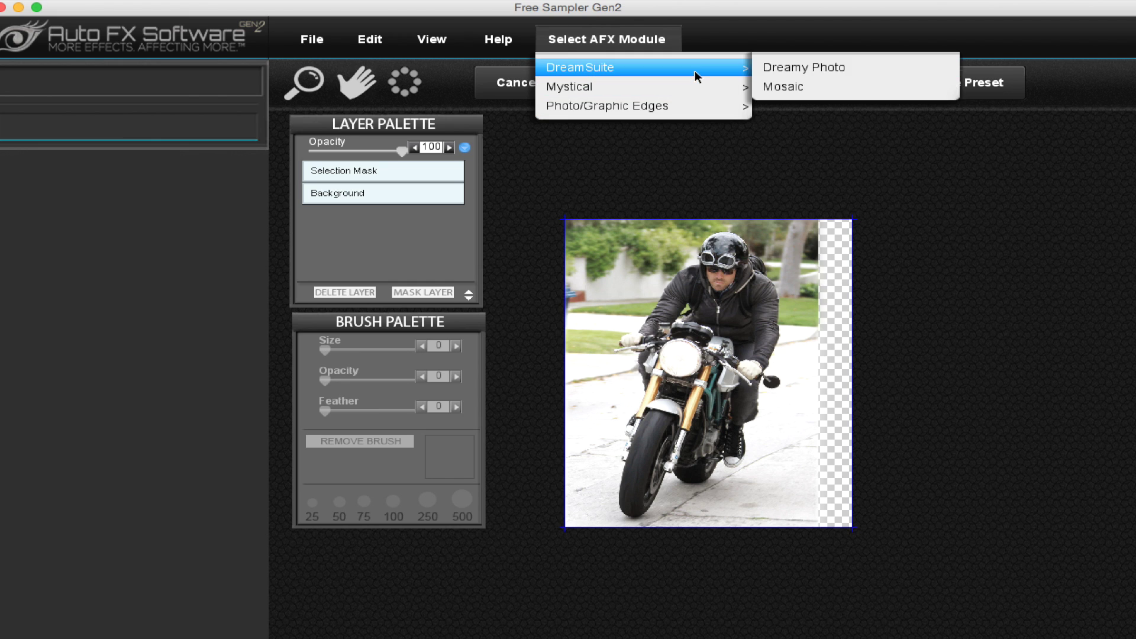
{"action": "left_click", "coordinate": [808, 73]}
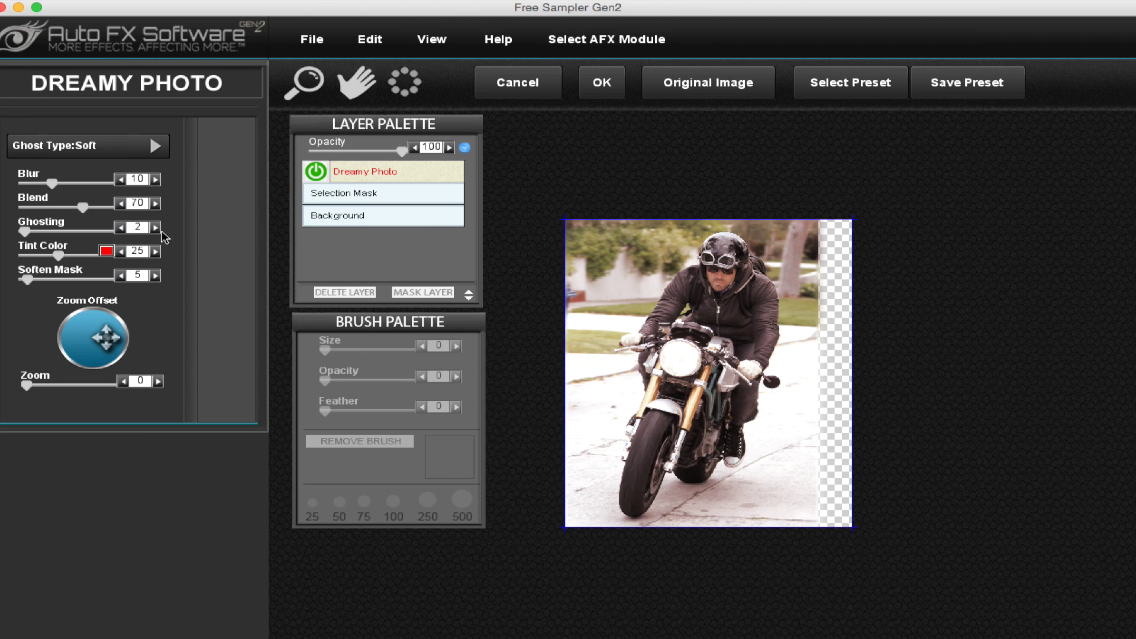
- Set a pale yellow tint, Blur 19, Ghosting 43 and Soften Mask 49, then apply Dreamy Photo
{"action": "left_click", "coordinate": [106, 252]}
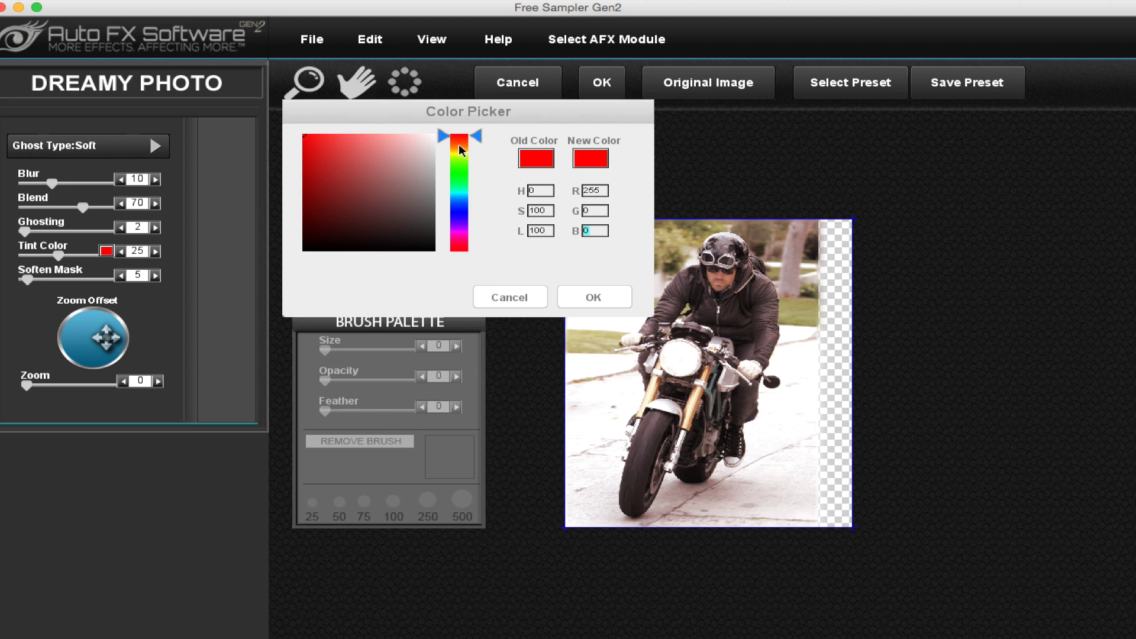
{"action": "left_click", "coordinate": [460, 151]}
{"action": "left_click_drag", "start_coordinate": [393, 139], "coordinate": [393, 136]}
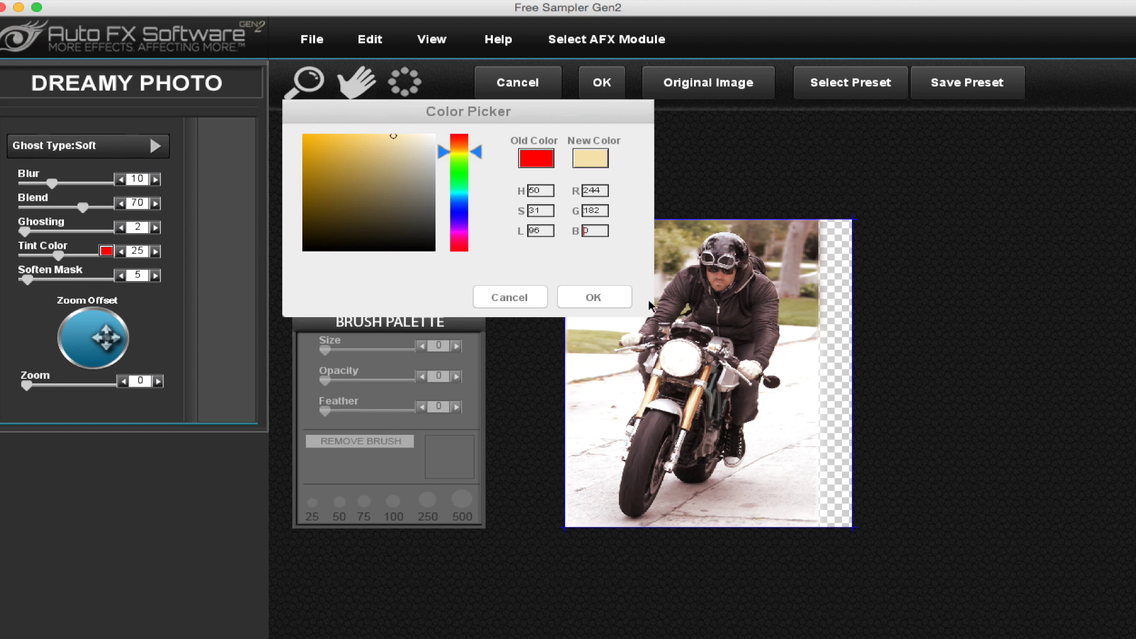
{"action": "left_click", "coordinate": [593, 297]}
{"action": "left_click_drag", "start_coordinate": [51, 182], "coordinate": [70, 183]}
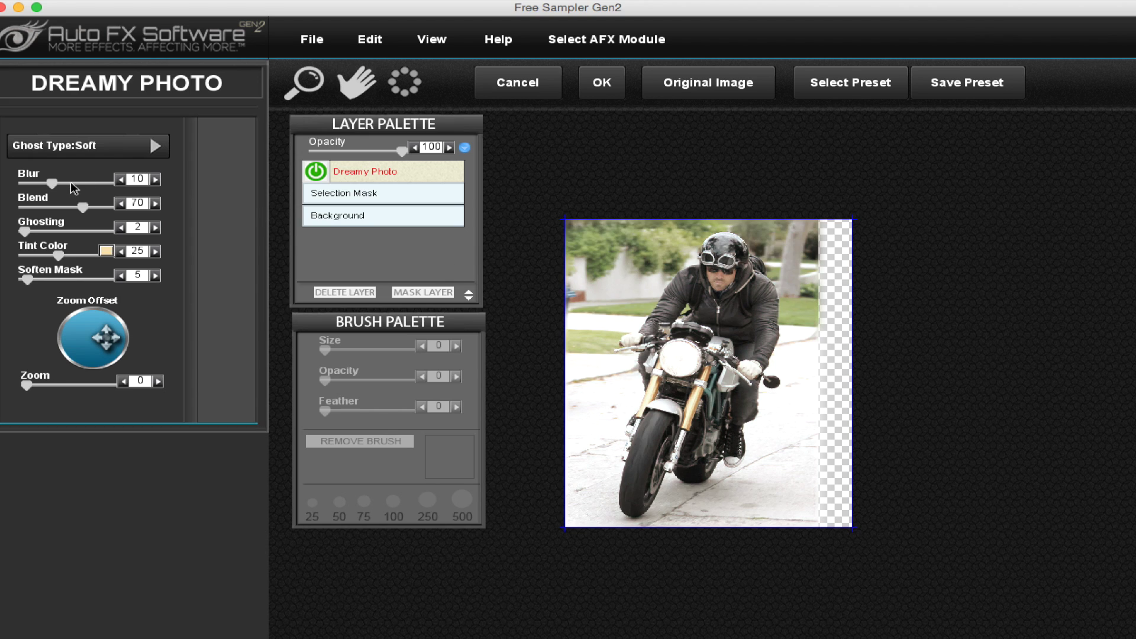
{"action": "left_click_drag", "start_coordinate": [25, 231], "coordinate": [60, 231]}
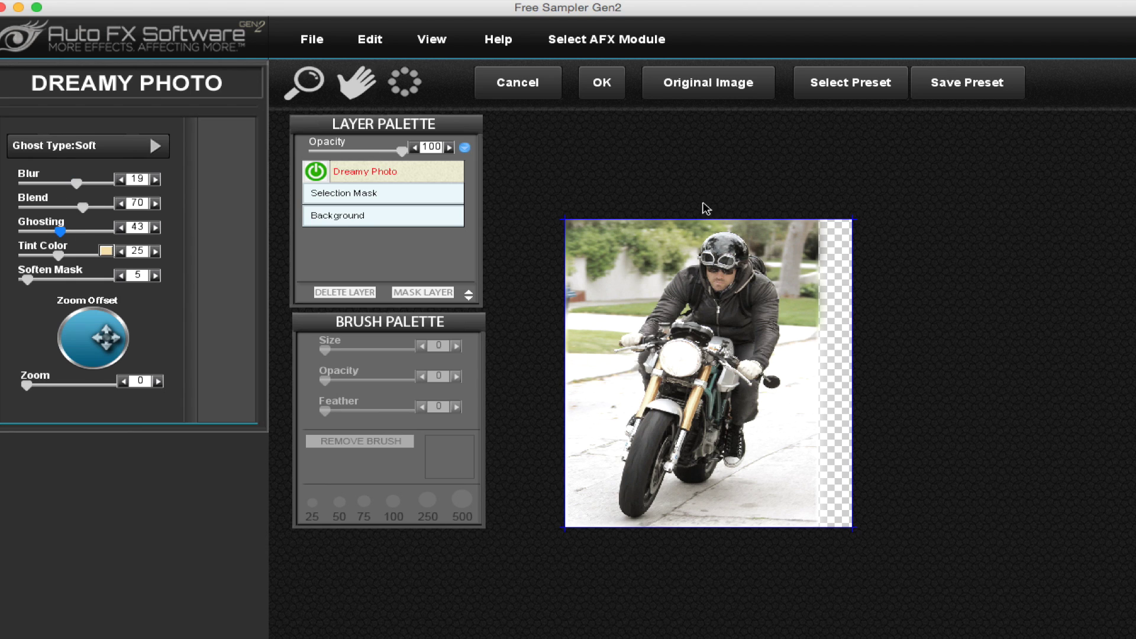
{"action": "left_click", "coordinate": [62, 281]}
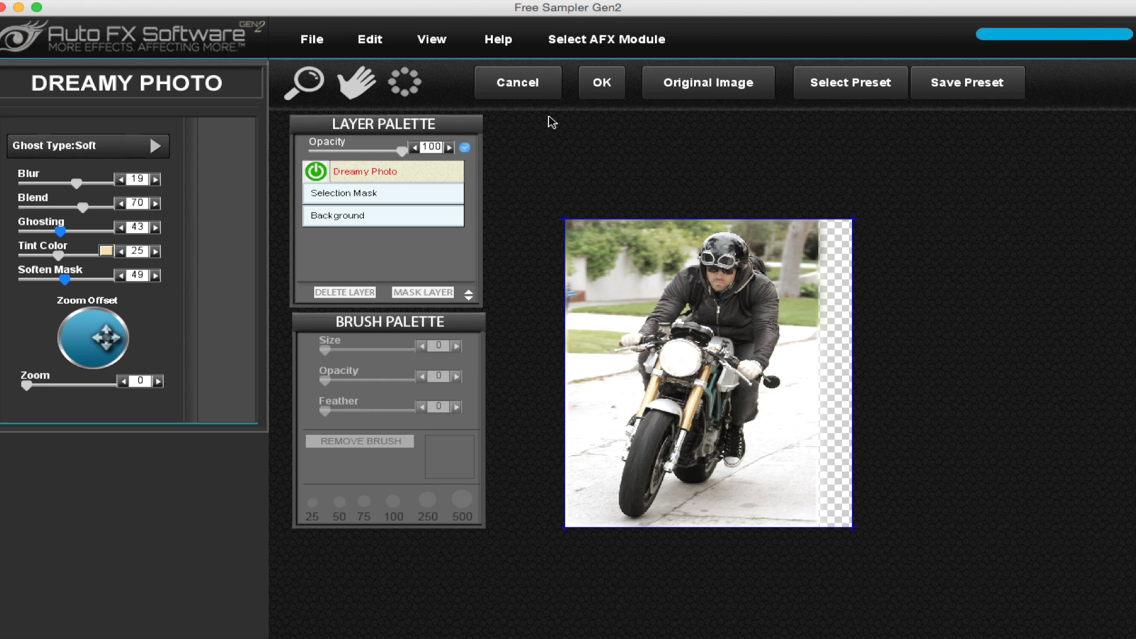
{"action": "left_click", "coordinate": [601, 82]}
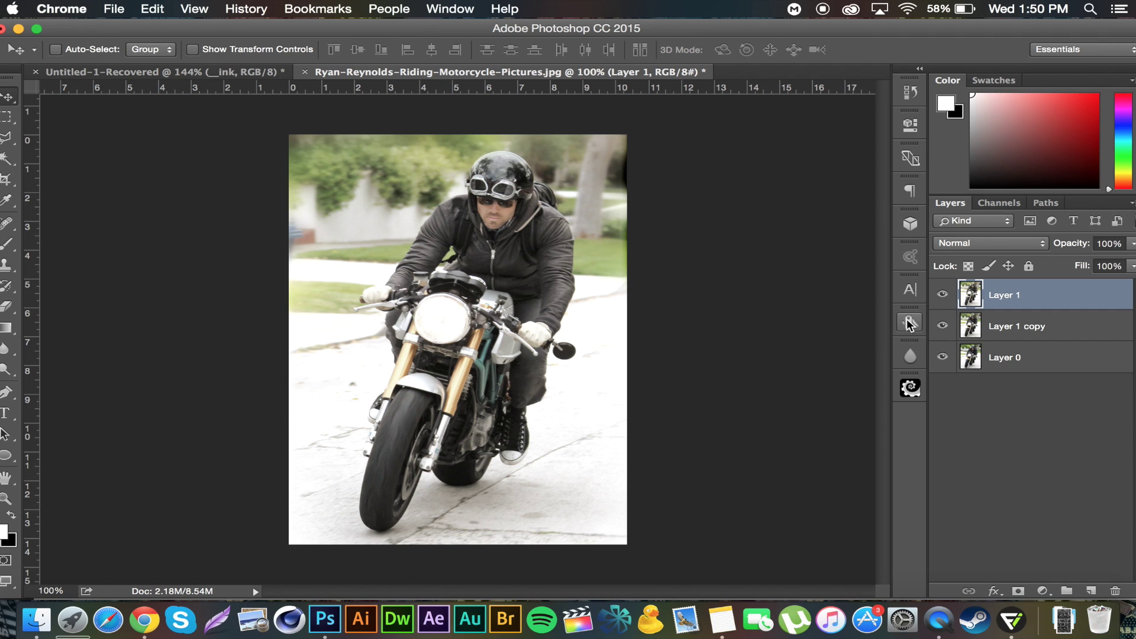
- Hide Layer 1 and Layer 1 copy to reveal the blurred base layer
{"action": "left_click", "coordinate": [943, 294]}
{"action": "left_click", "coordinate": [942, 325]}
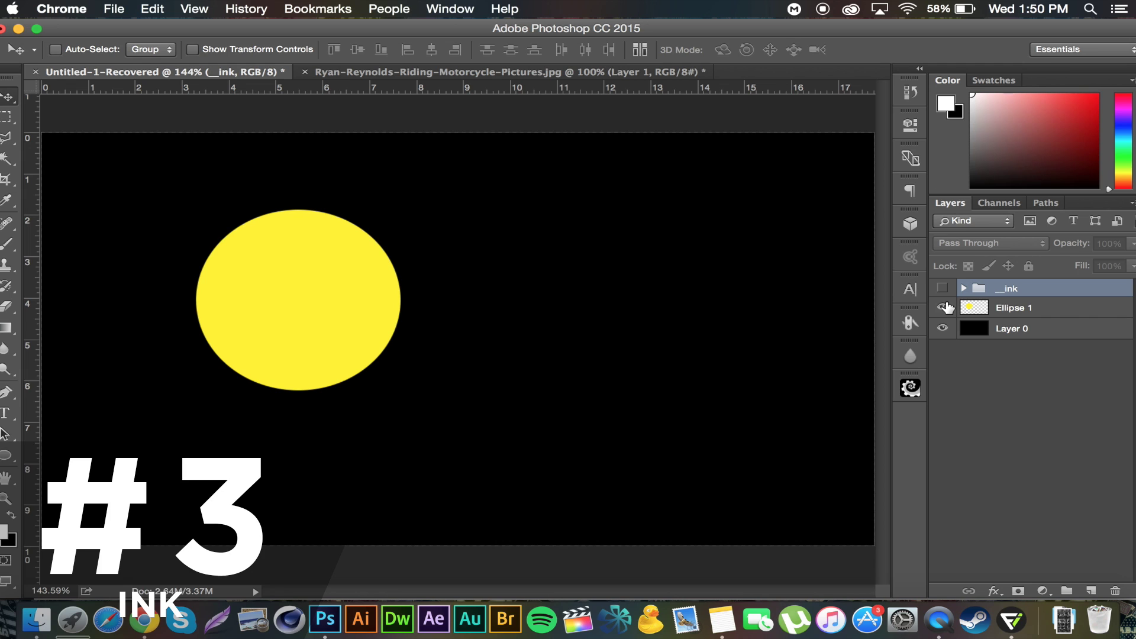
- Show the _ink measurement group and zoom in on the measured ellipse
{"action": "left_click", "coordinate": [942, 289]}
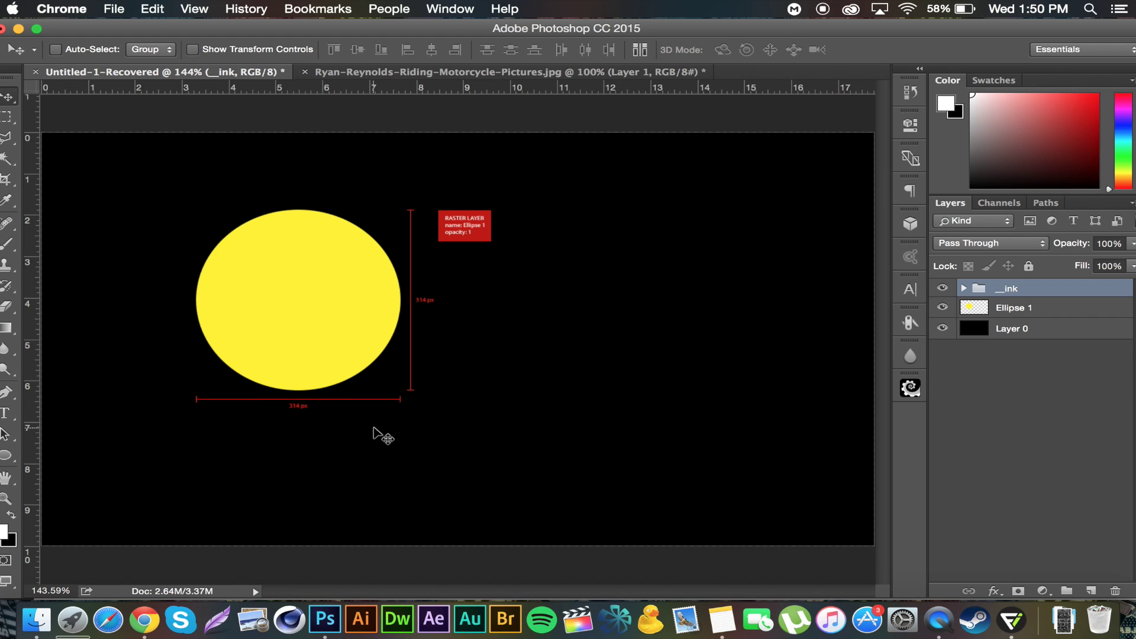
{"action": "key", "text": "super+equal"}
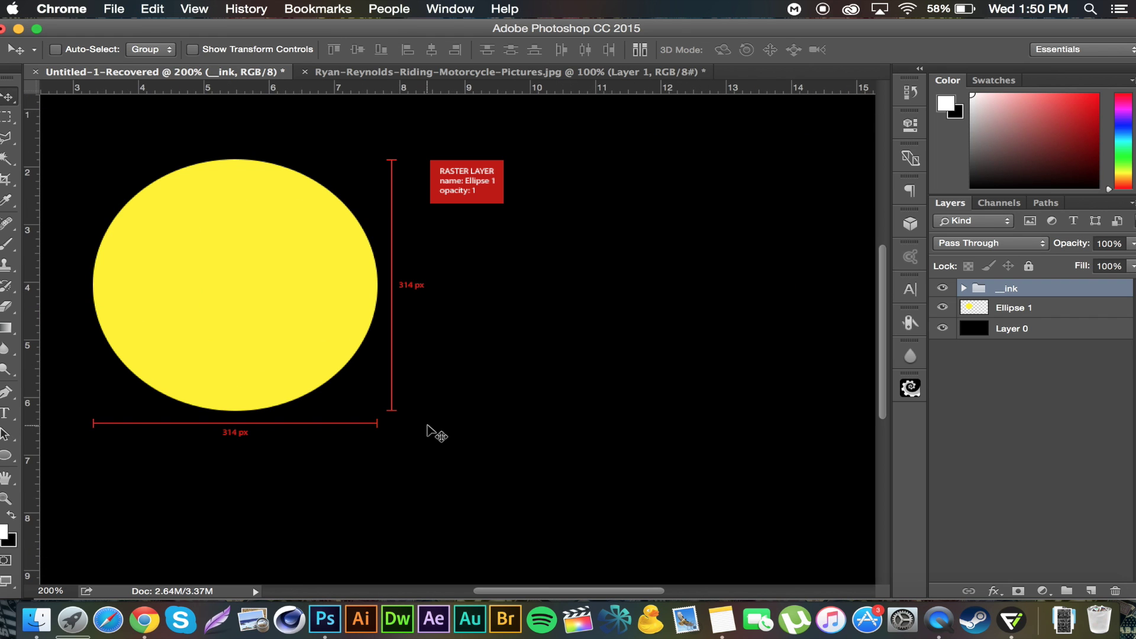
{"action": "scroll", "coordinate": [431, 432], "scroll_direction": "left", "scroll_amount": 3}
{"action": "scroll", "coordinate": [427, 425], "scroll_direction": "left", "scroll_amount": 2}
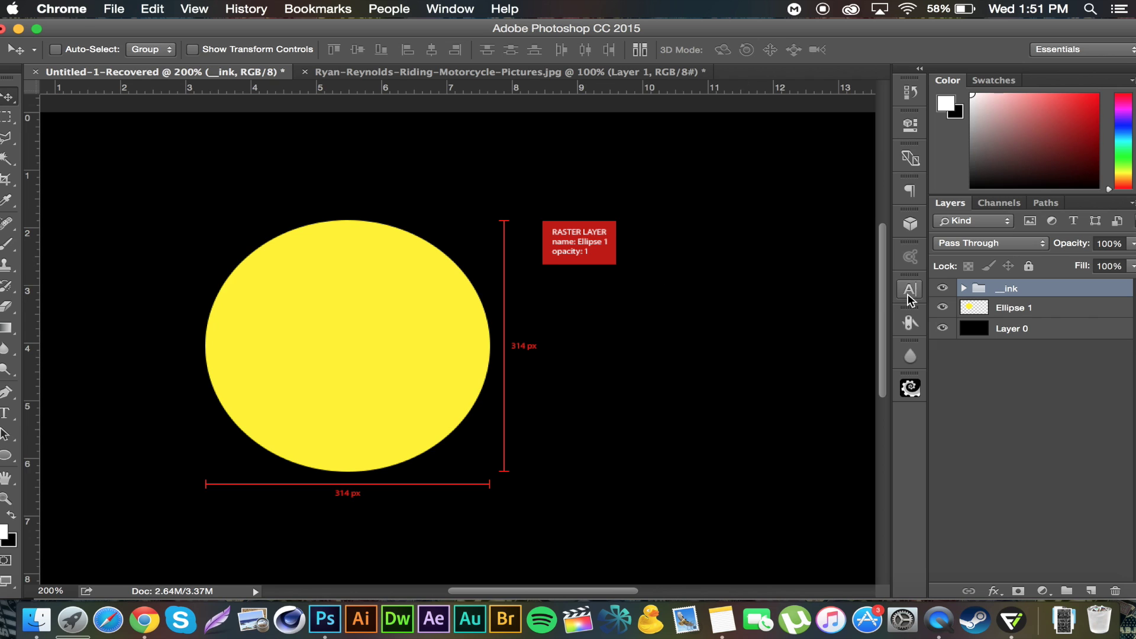
- Duplicate Ellipse 1, scale the copy to about 81%, stretch it wider and place it right of the original
{"action": "left_click", "coordinate": [1012, 309]}
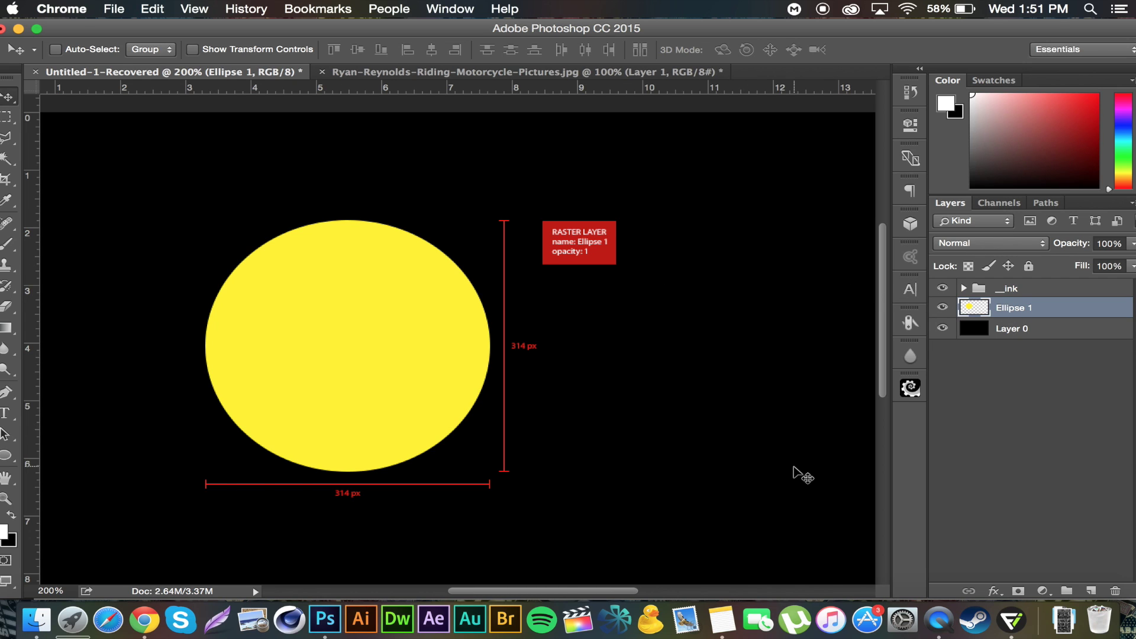
{"action": "key", "text": "super+j"}
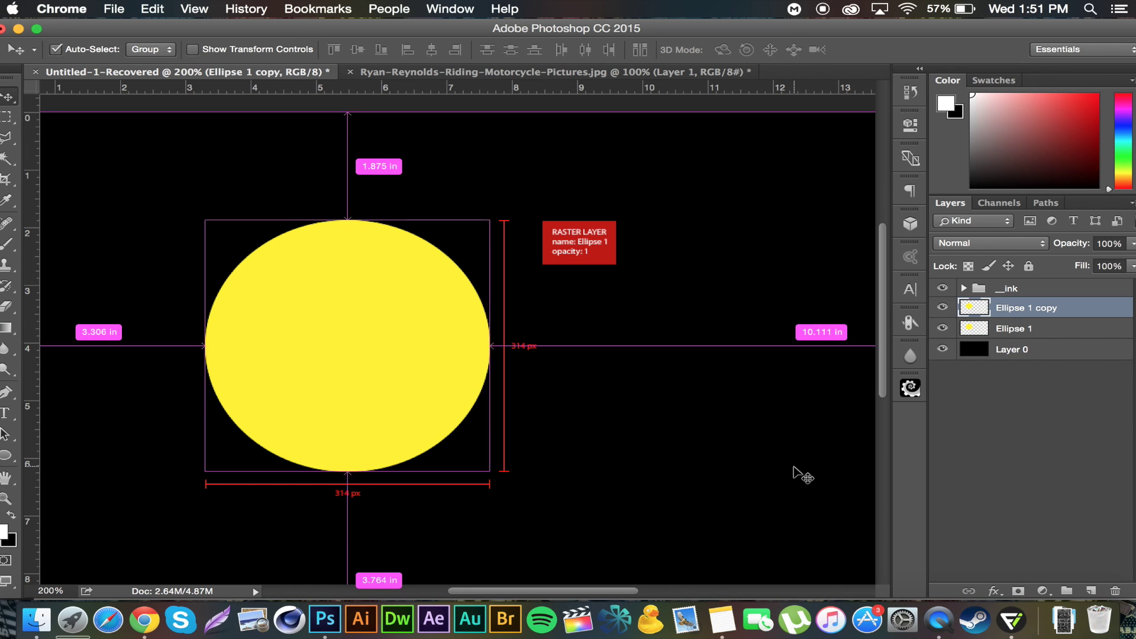
{"action": "key", "text": "super+t"}
{"action": "left_click_drag", "start_coordinate": [204, 219], "coordinate": [260, 268]}
{"action": "left_click_drag", "start_coordinate": [494, 368], "coordinate": [555, 372]}
{"action": "left_click_drag", "start_coordinate": [532, 410], "coordinate": [730, 381]}
{"action": "key", "text": "Return"}
{"action": "scroll", "coordinate": [729, 379], "scroll_direction": "right", "scroll_amount": 10}
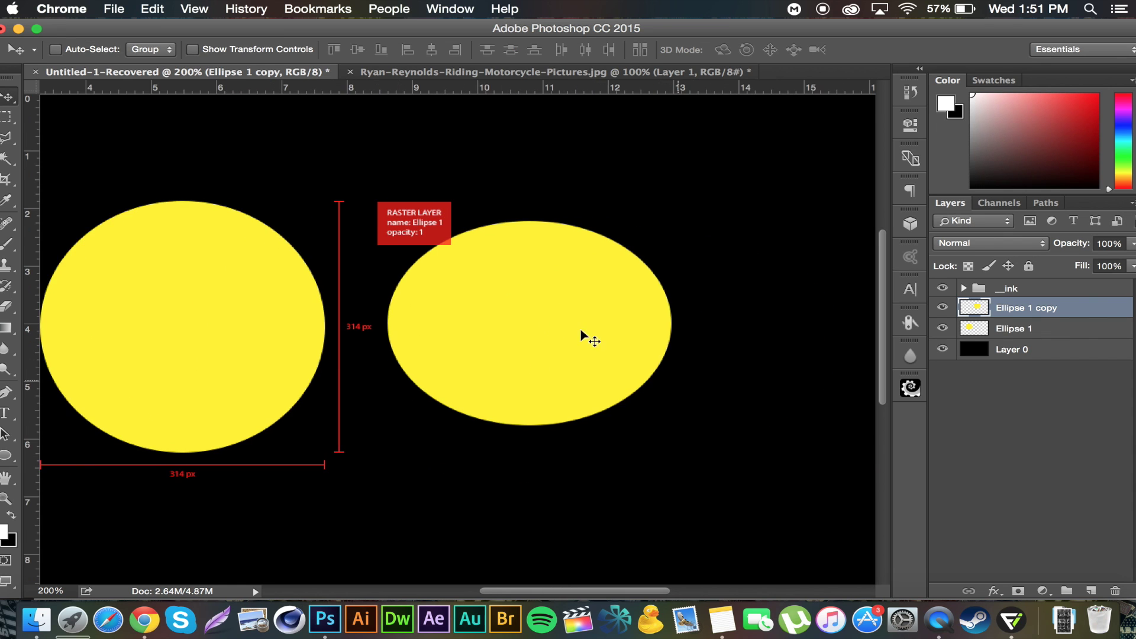
- Generate Ink measurements (313 px by 255 px) for the ellipse copy after reviewing Ink's layout and style settings
{"action": "left_click", "coordinate": [572, 9]}
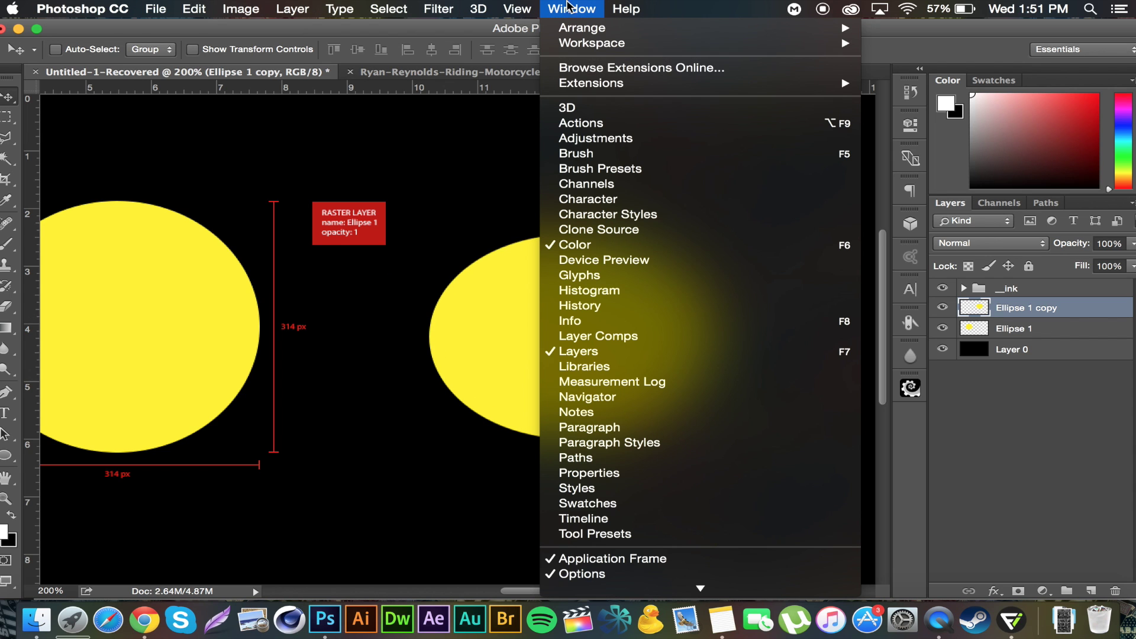
{"action": "mouse_move", "coordinate": [800, 85]}
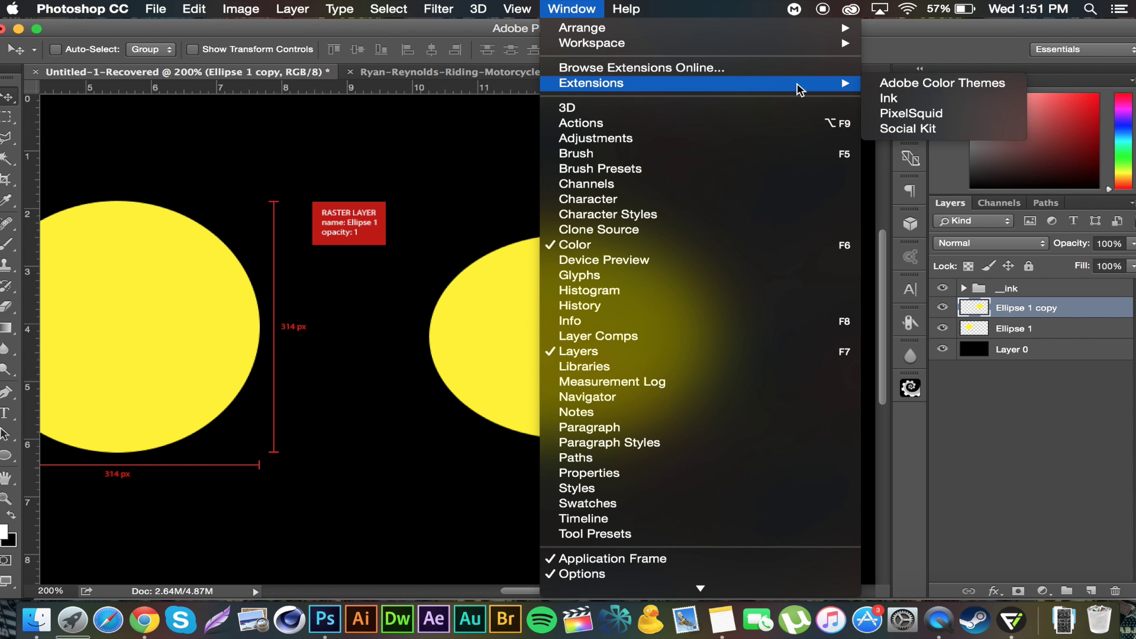
{"action": "left_click", "coordinate": [926, 100]}
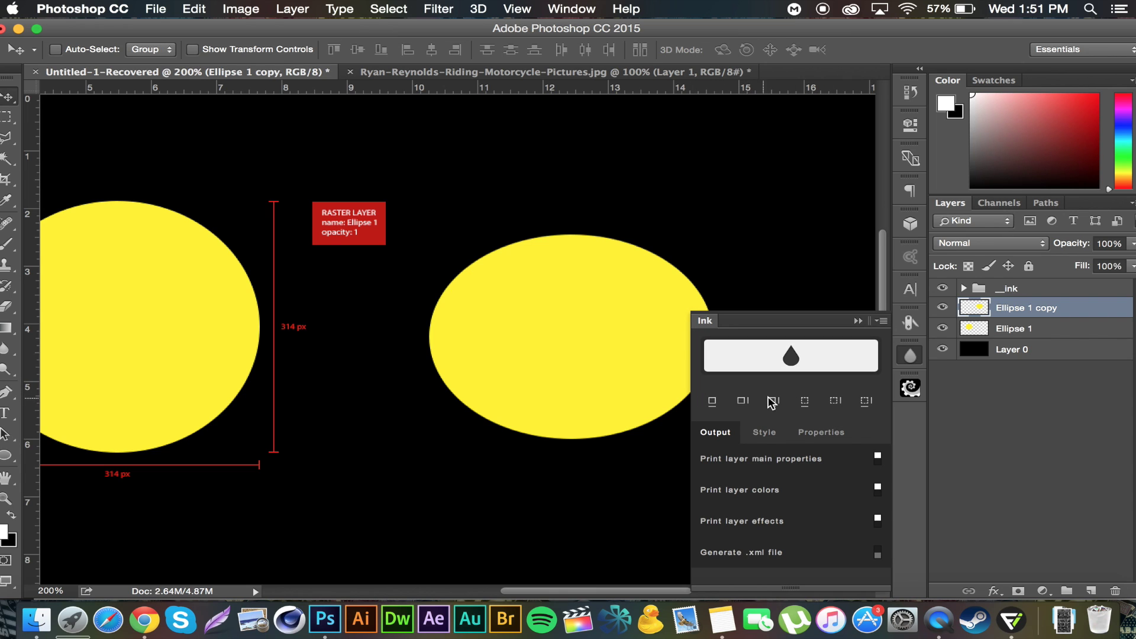
{"action": "left_click", "coordinate": [867, 401]}
{"action": "left_click", "coordinate": [779, 356]}
{"action": "left_click", "coordinate": [771, 436]}
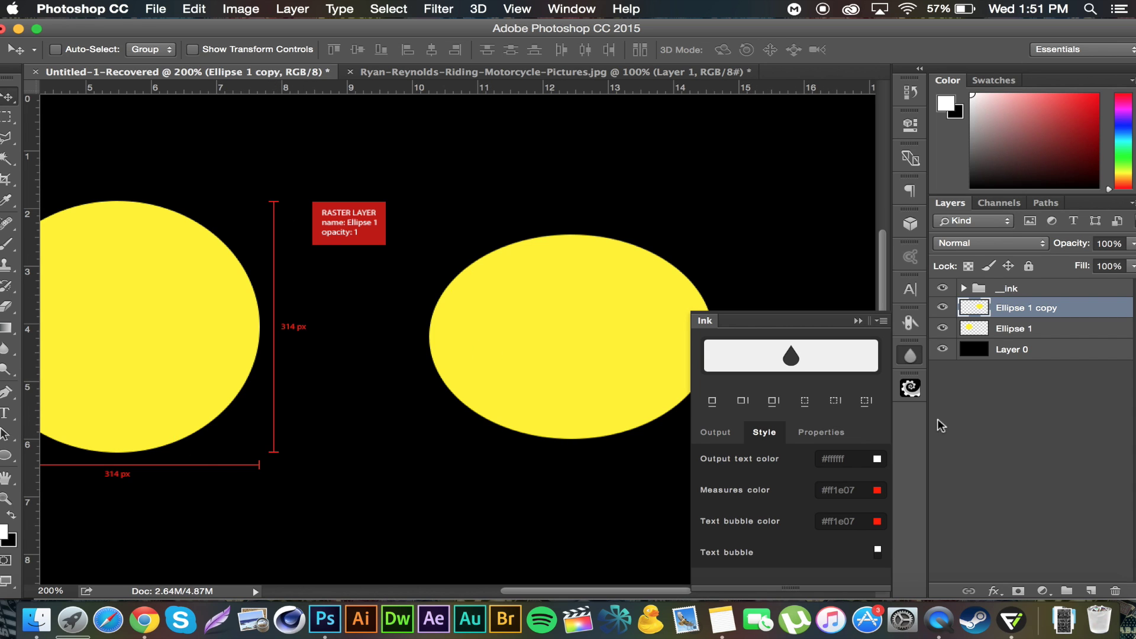
{"action": "left_click", "coordinate": [825, 434]}
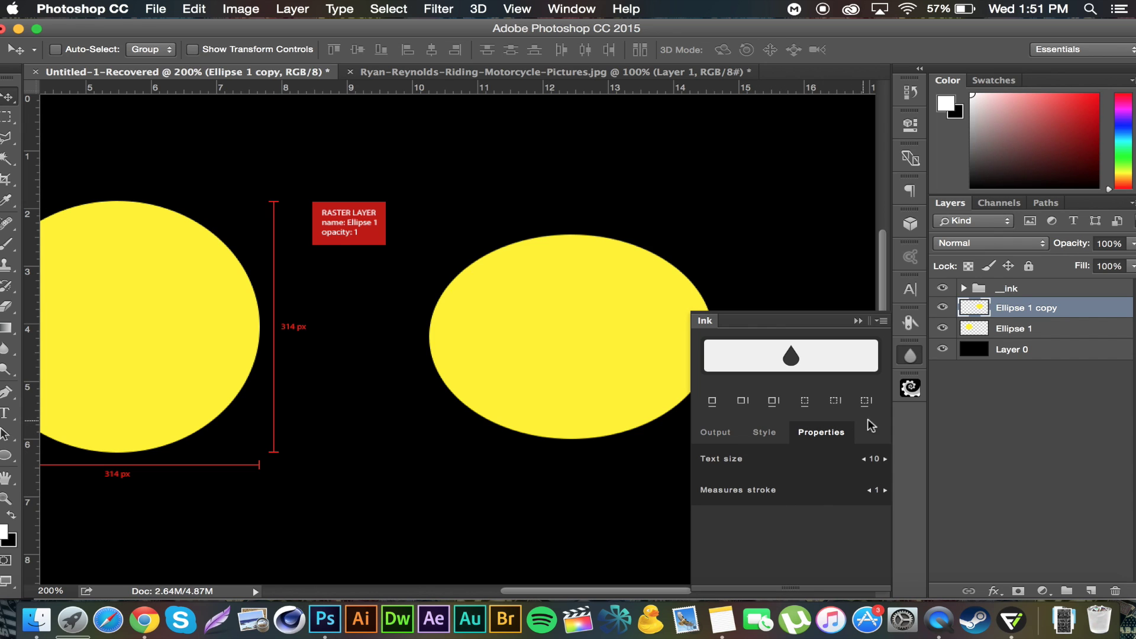
{"action": "left_click", "coordinate": [797, 363]}
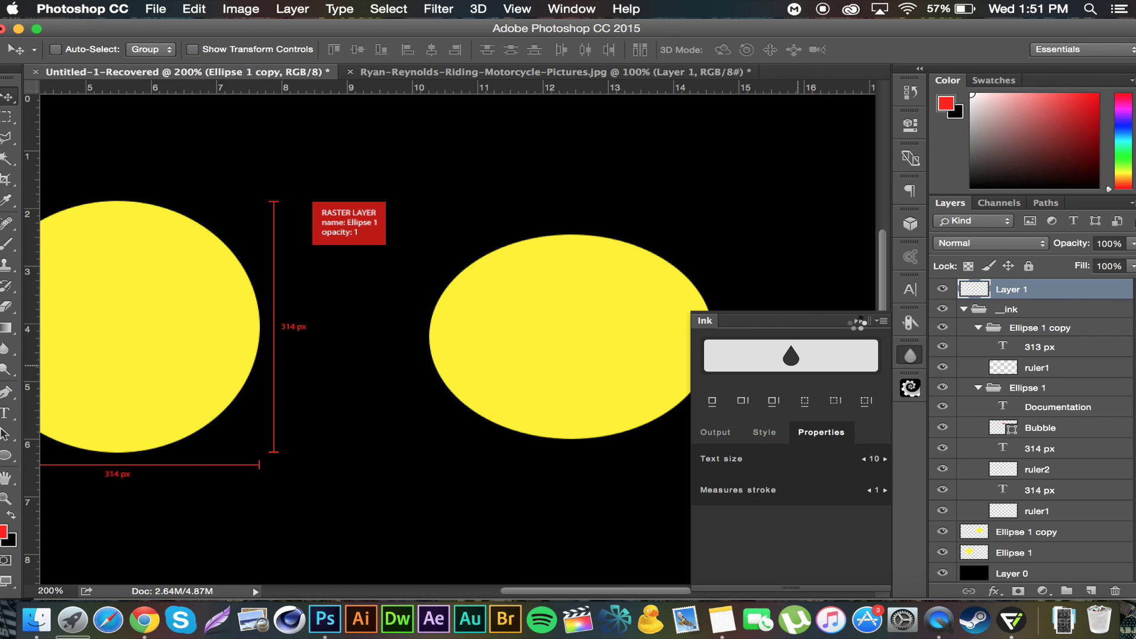
- Put away the Ink panel and collapse the Ellipse 1 copy, Ellipse 1 and _ink groups
{"action": "left_click", "coordinate": [856, 322]}
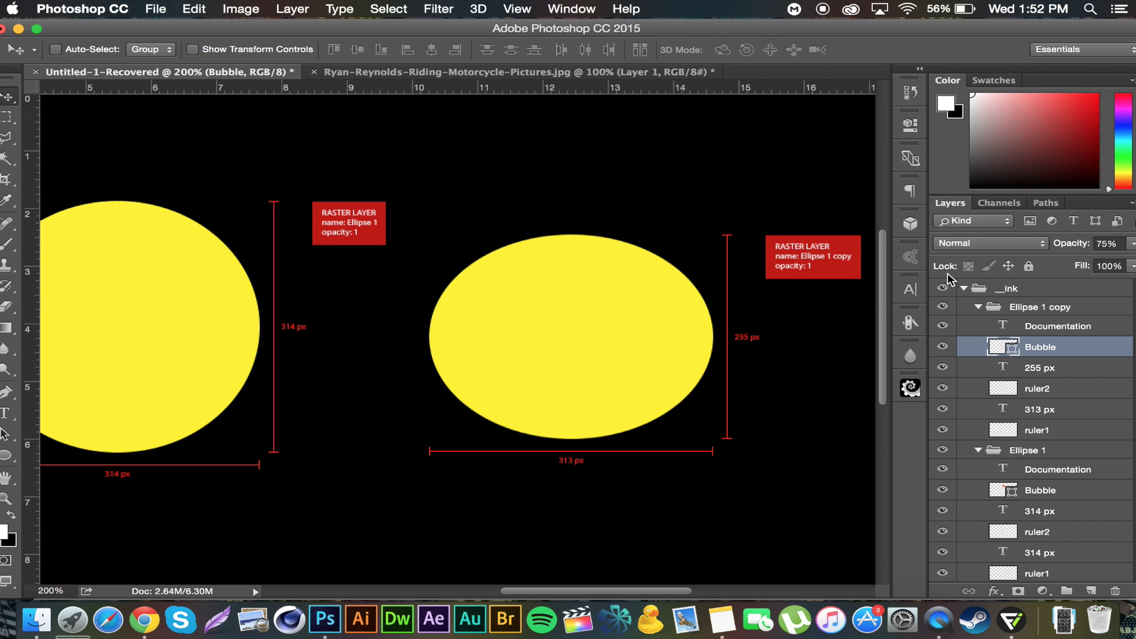
{"action": "left_click", "coordinate": [978, 307]}
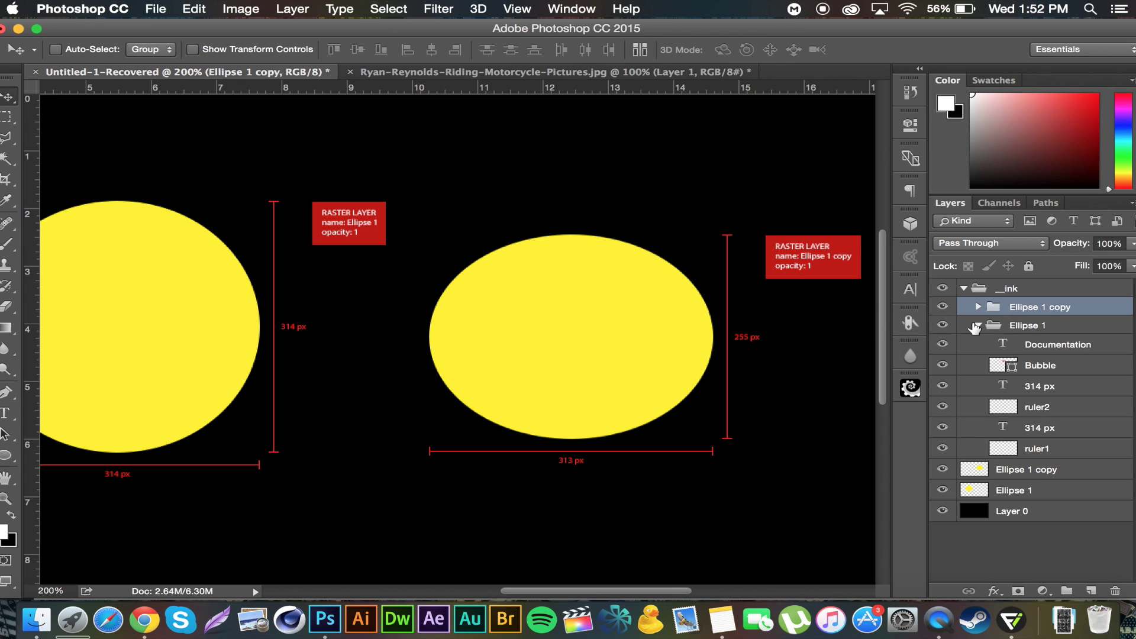
{"action": "left_click", "coordinate": [982, 328]}
{"action": "left_click", "coordinate": [978, 325]}
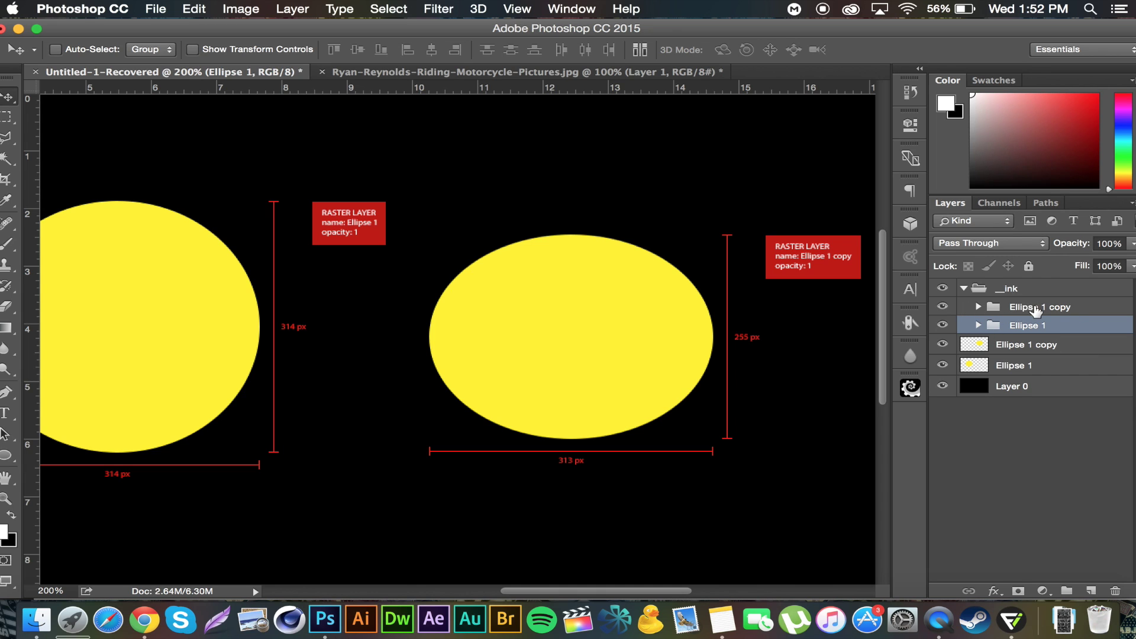
{"action": "left_click", "coordinate": [979, 308]}
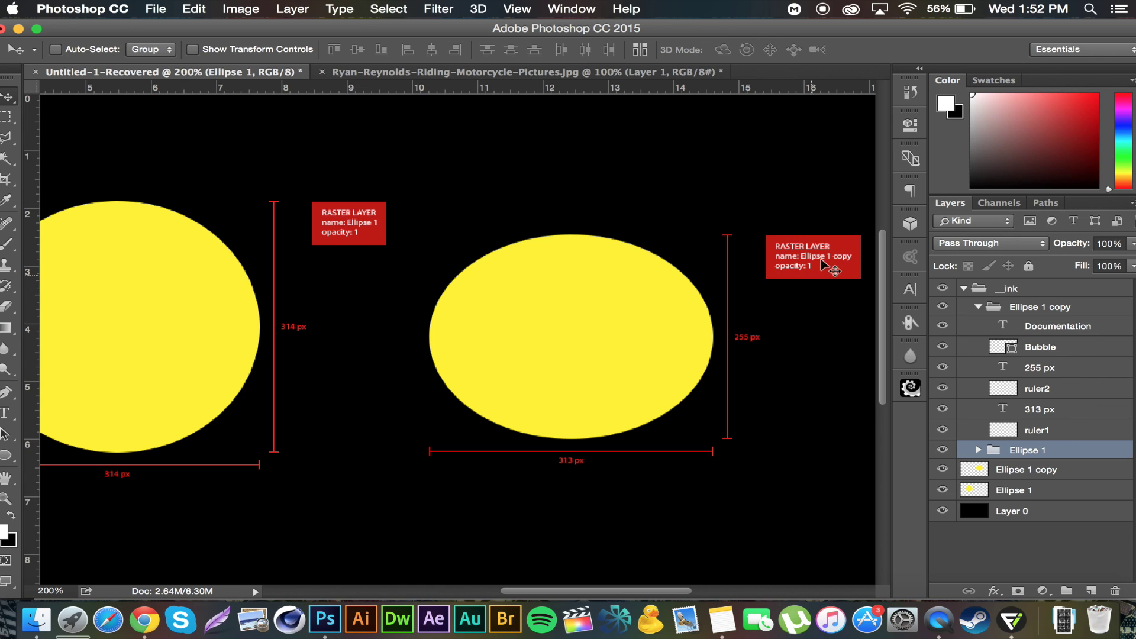
{"action": "left_click", "coordinate": [978, 307]}
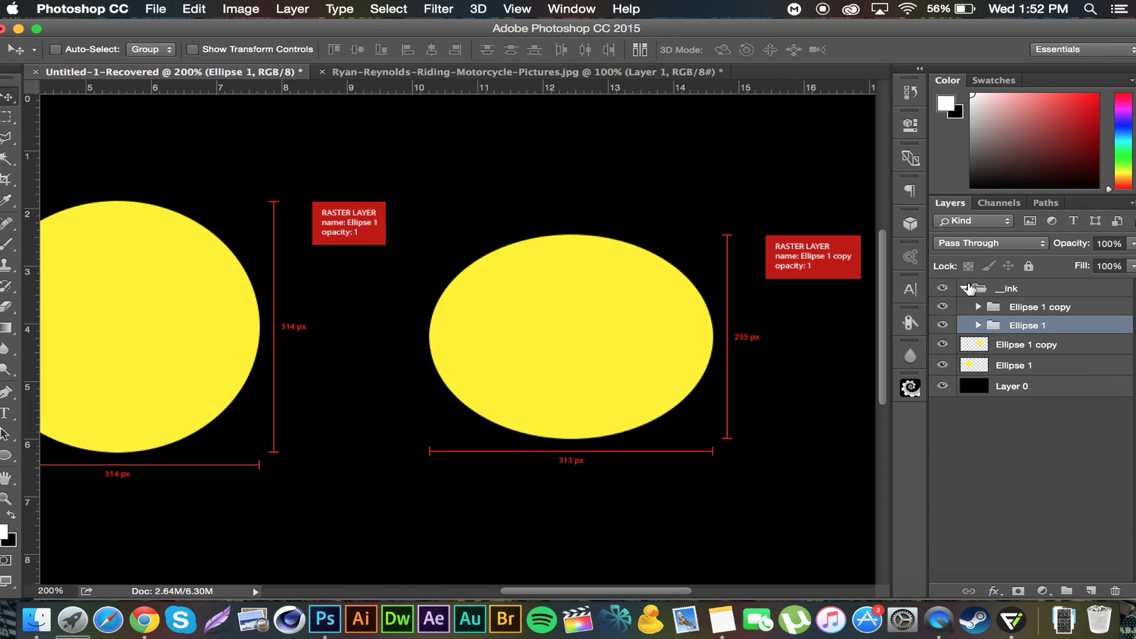
{"action": "left_click", "coordinate": [965, 288]}
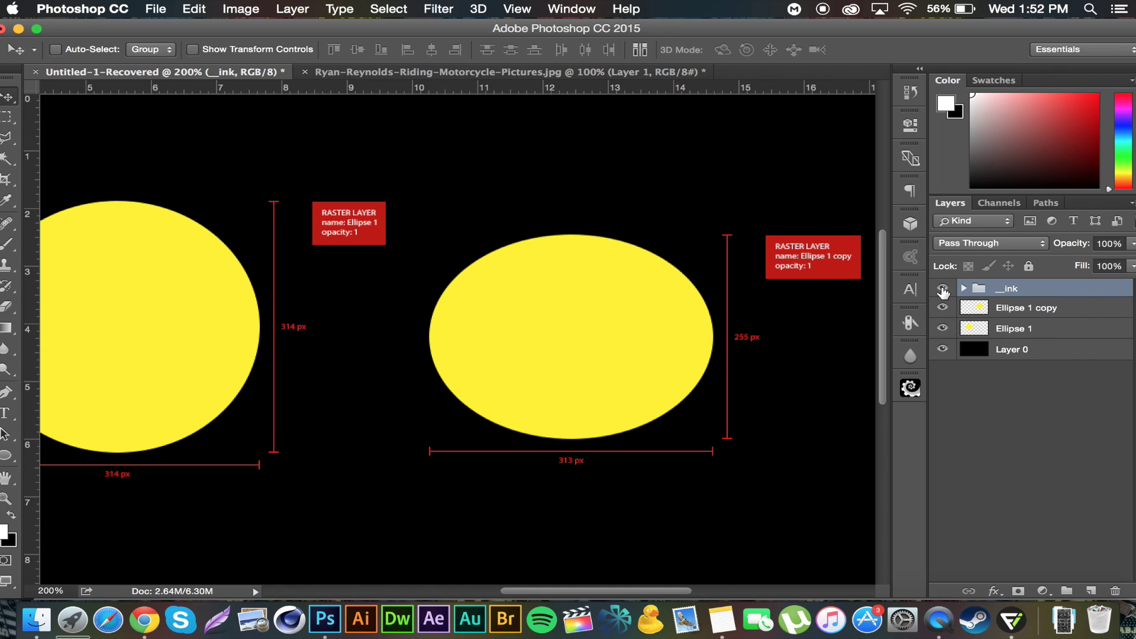
- Toggle the _ink group's visibility a few times, leaving the measurement annotations hidden
{"action": "left_click", "coordinate": [943, 290]}
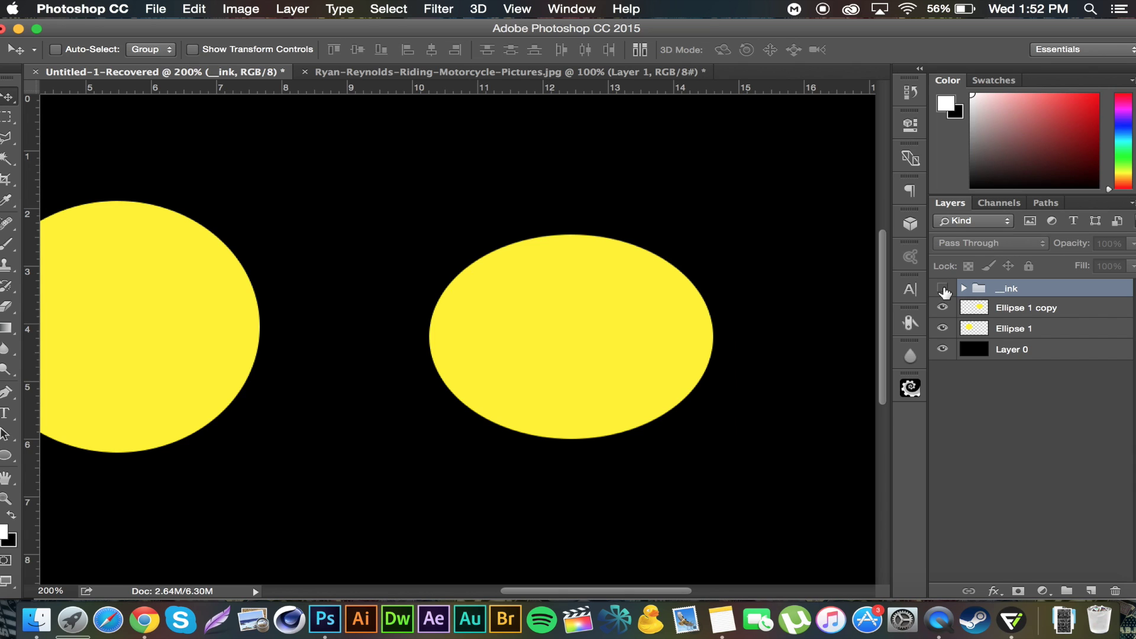
{"action": "left_click", "coordinate": [943, 290]}
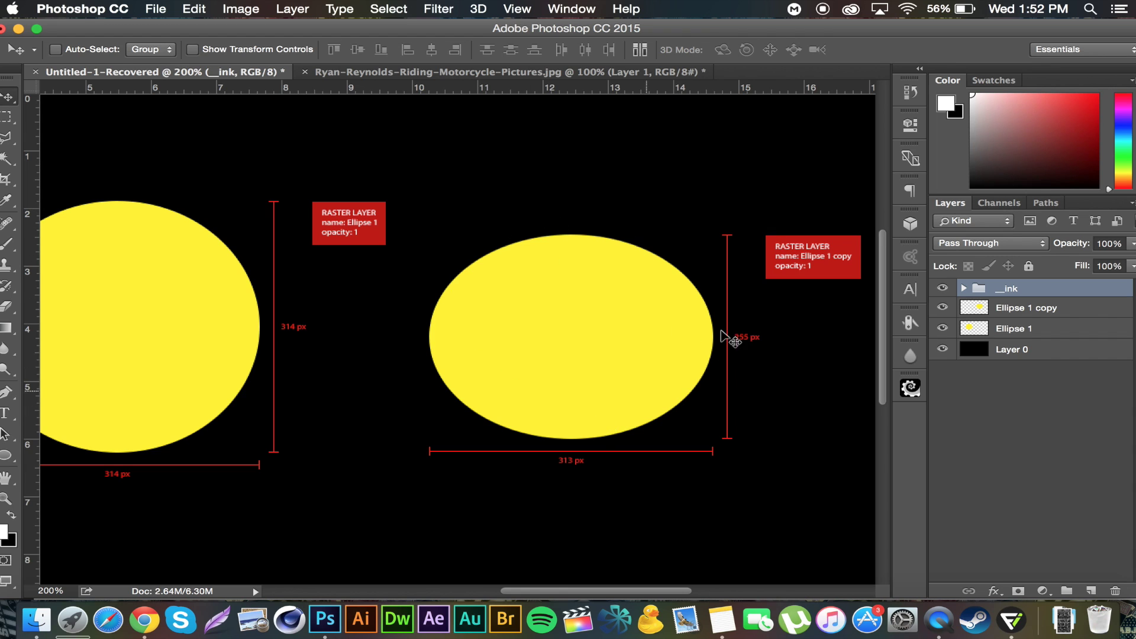
{"action": "left_click", "coordinate": [943, 289]}
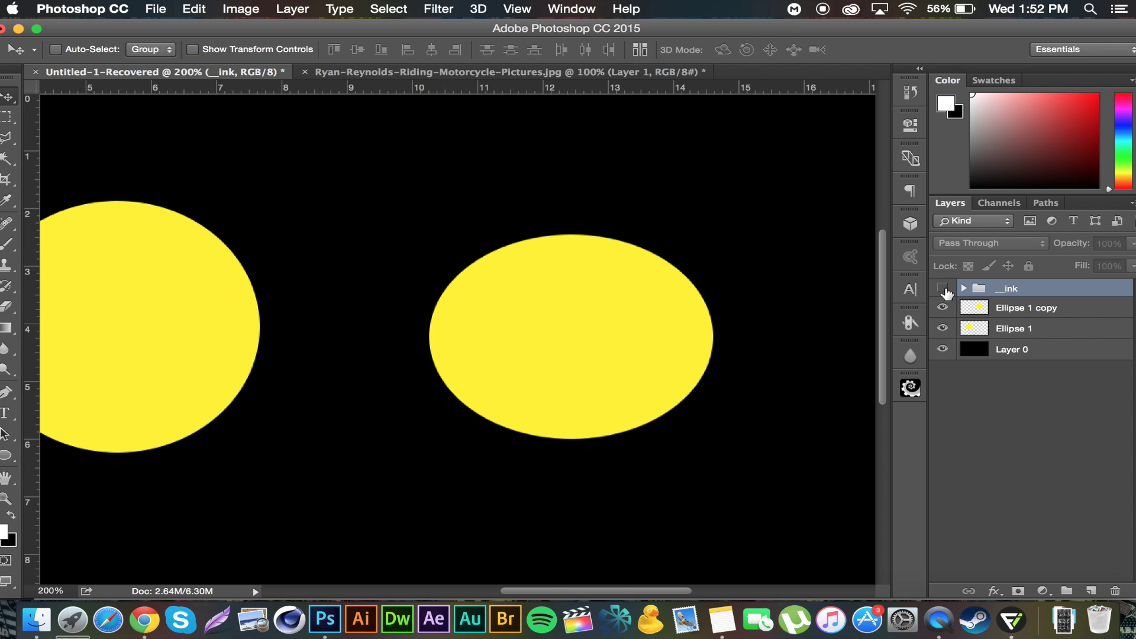
{"action": "left_click", "coordinate": [943, 289]}
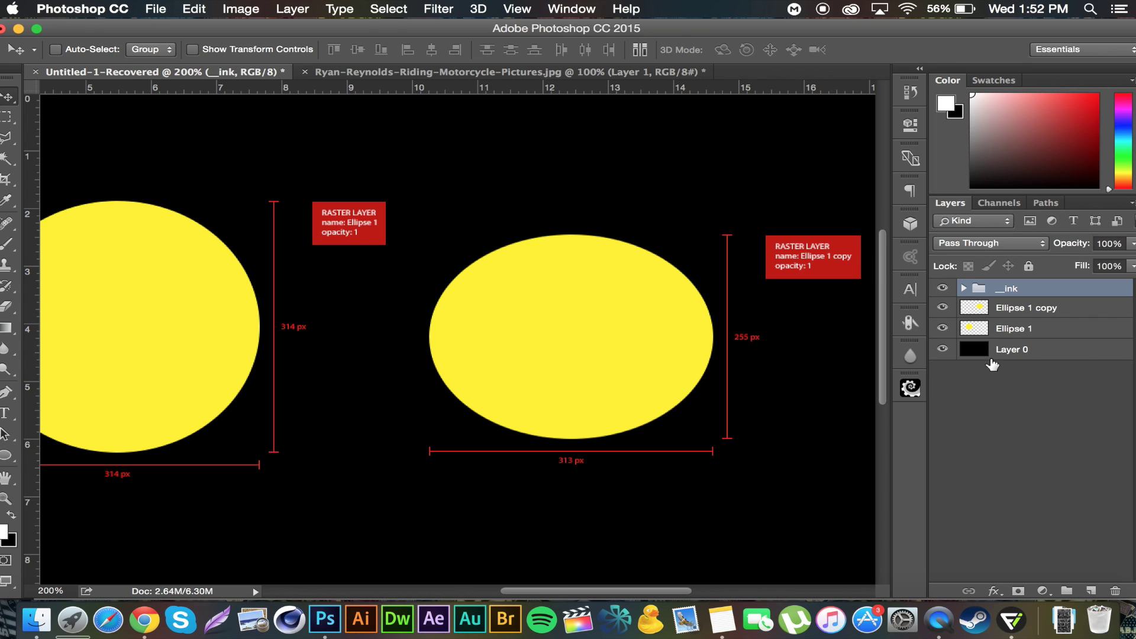
{"action": "left_click", "coordinate": [943, 290]}
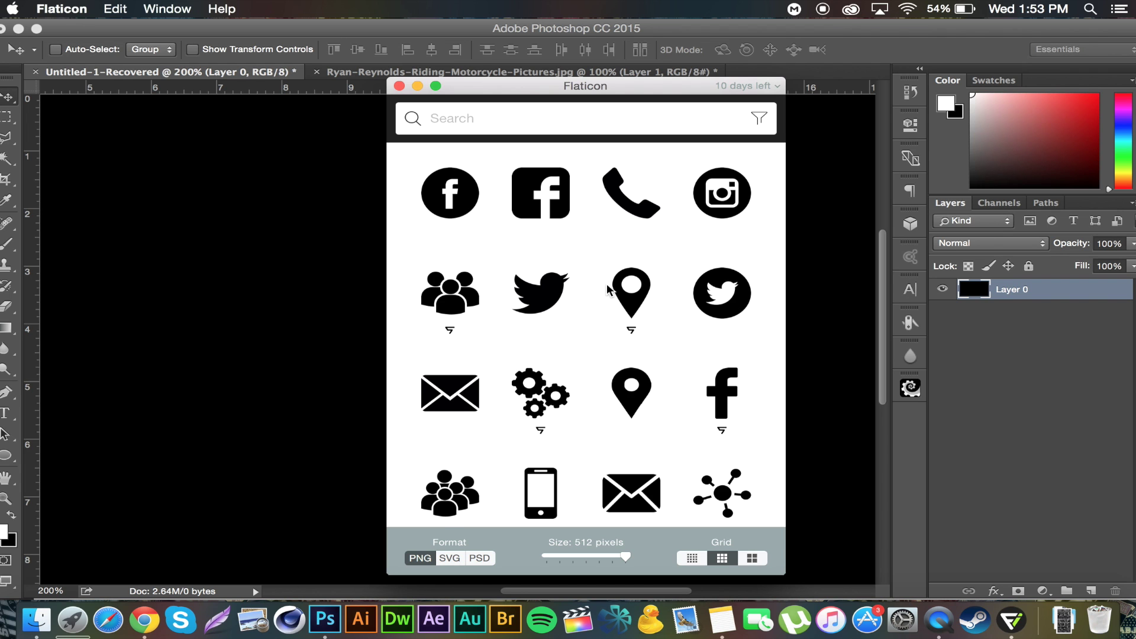
- Search the Flaticon panel for 'twitter' icons
{"action": "scroll", "coordinate": [632, 276], "scroll_direction": "down", "scroll_amount": 5}
{"action": "scroll", "coordinate": [632, 281], "scroll_direction": "down", "scroll_amount": 15}
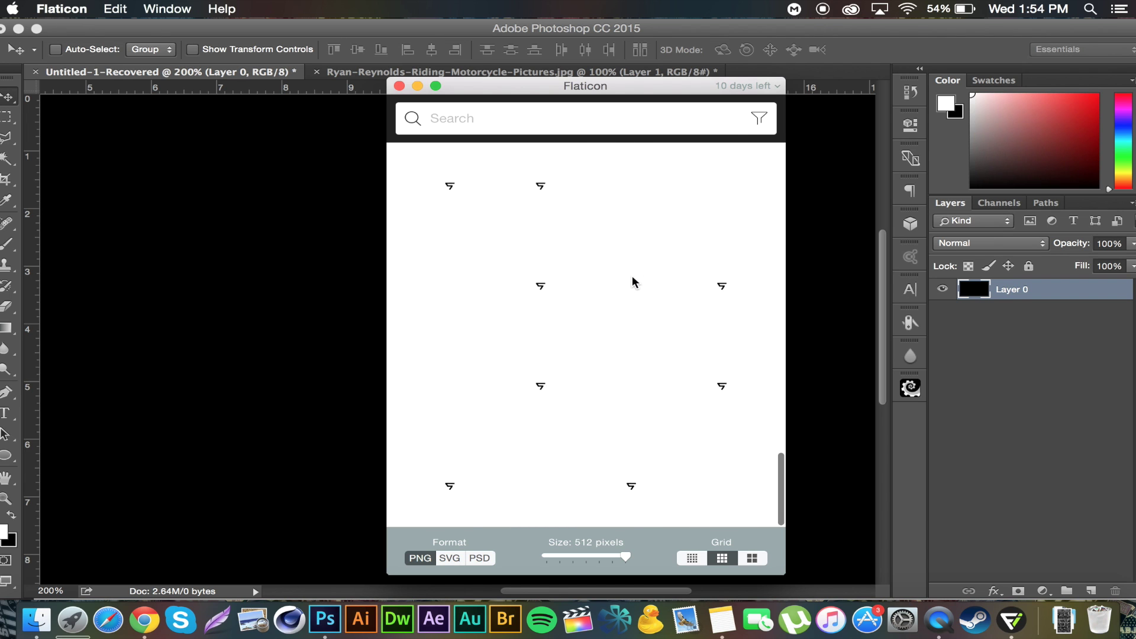
{"action": "scroll", "coordinate": [632, 281], "scroll_direction": "down", "scroll_amount": 5}
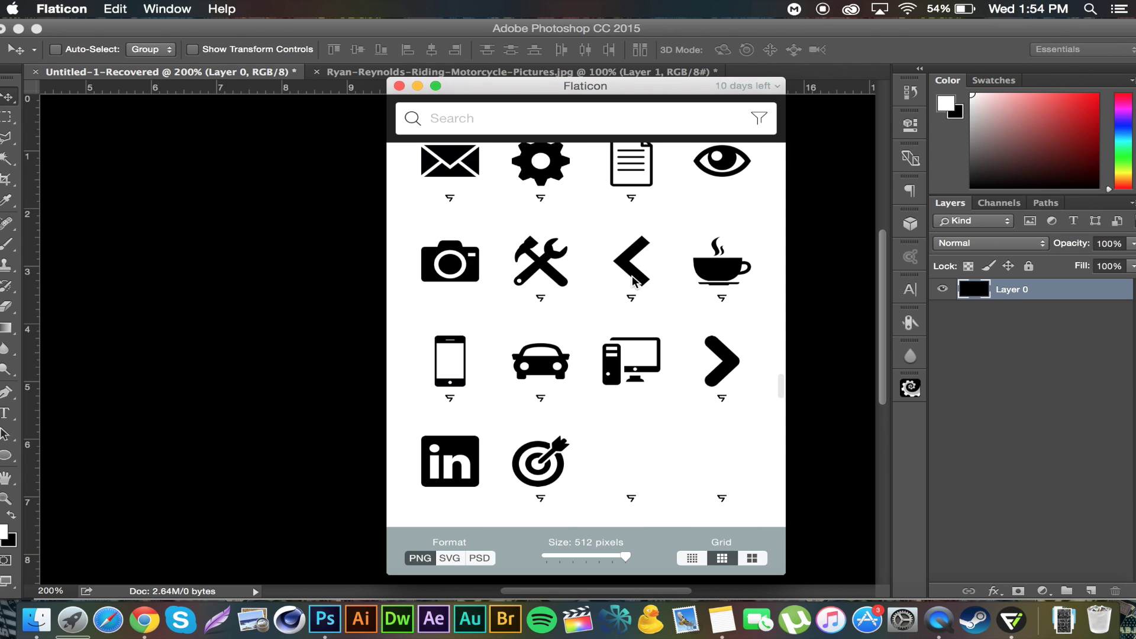
{"action": "scroll", "coordinate": [632, 281], "scroll_direction": "down", "scroll_amount": 6}
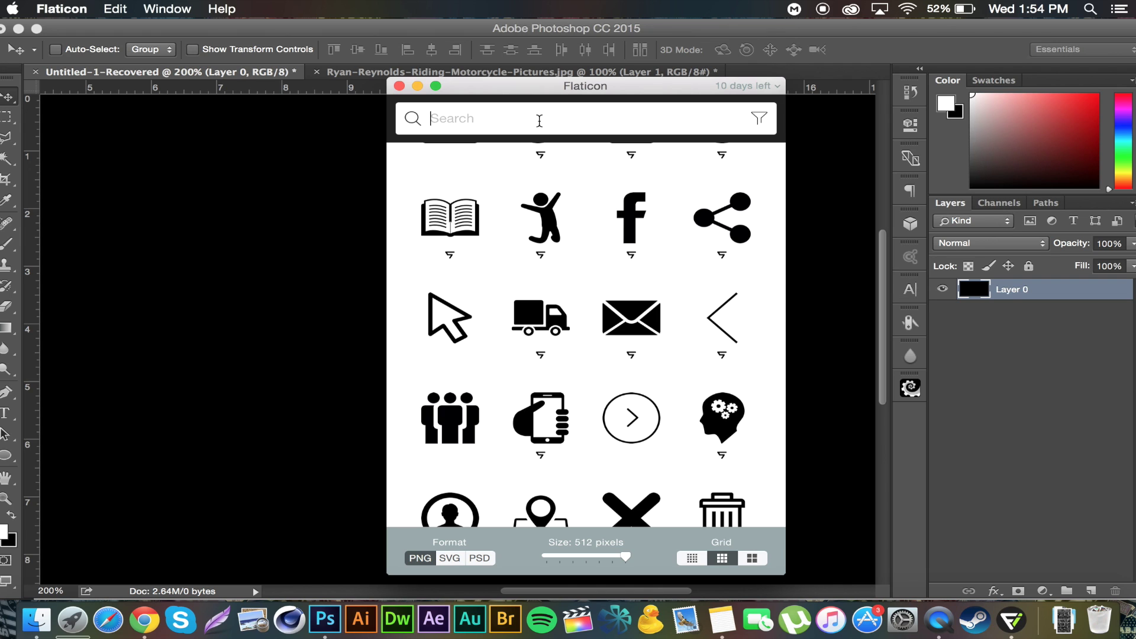
{"action": "type", "text": "twitter"}
{"action": "key", "text": "Return"}
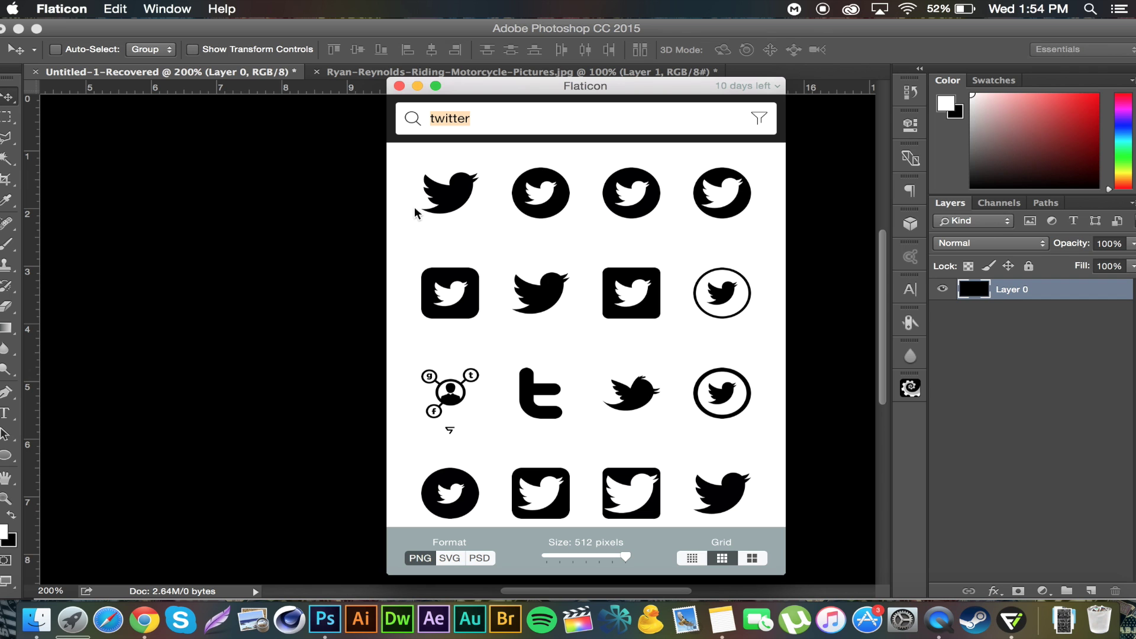
- Browse the twitter icon results and set the download size to 64 pixels
{"action": "scroll", "coordinate": [698, 256], "scroll_direction": "down", "scroll_amount": 2}
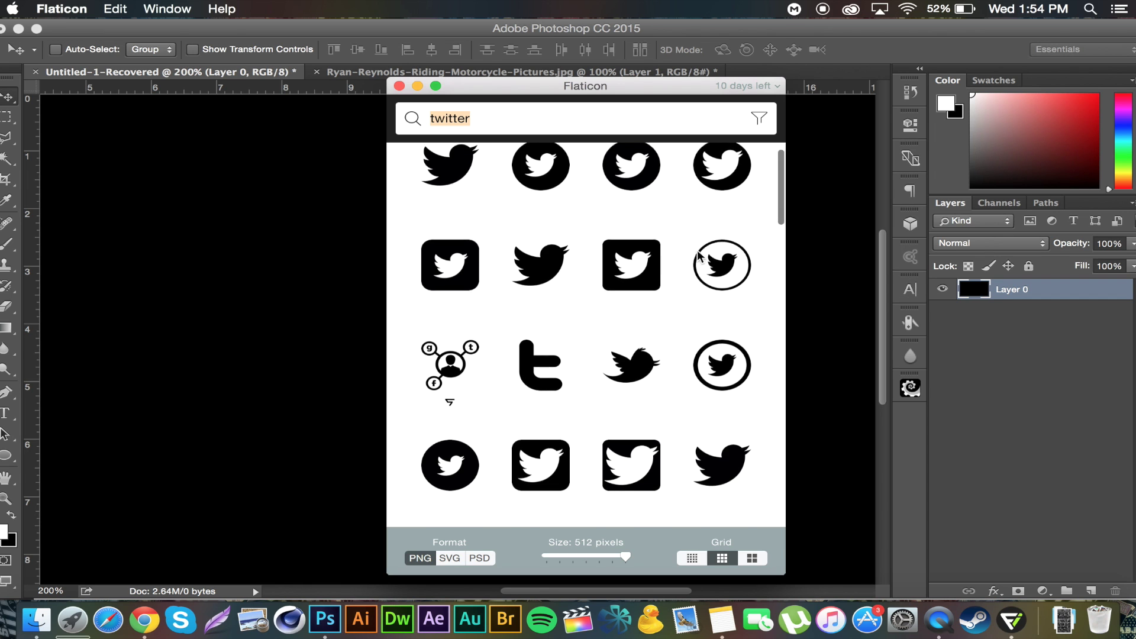
{"action": "scroll", "coordinate": [699, 255], "scroll_direction": "down", "scroll_amount": 10}
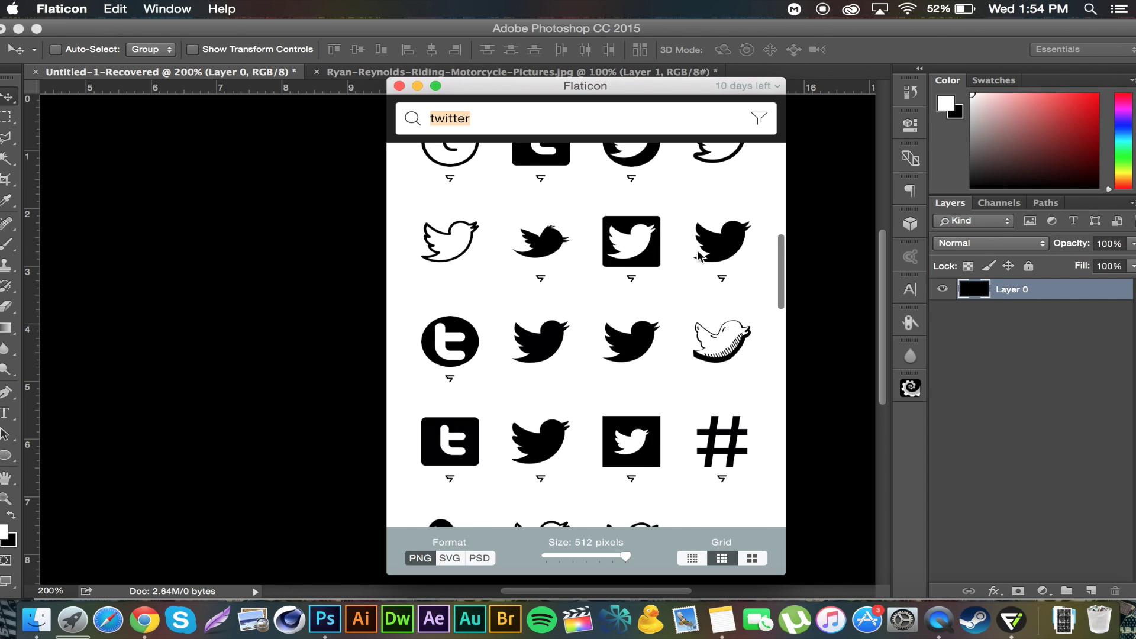
{"action": "scroll", "coordinate": [699, 256], "scroll_direction": "down", "scroll_amount": 8}
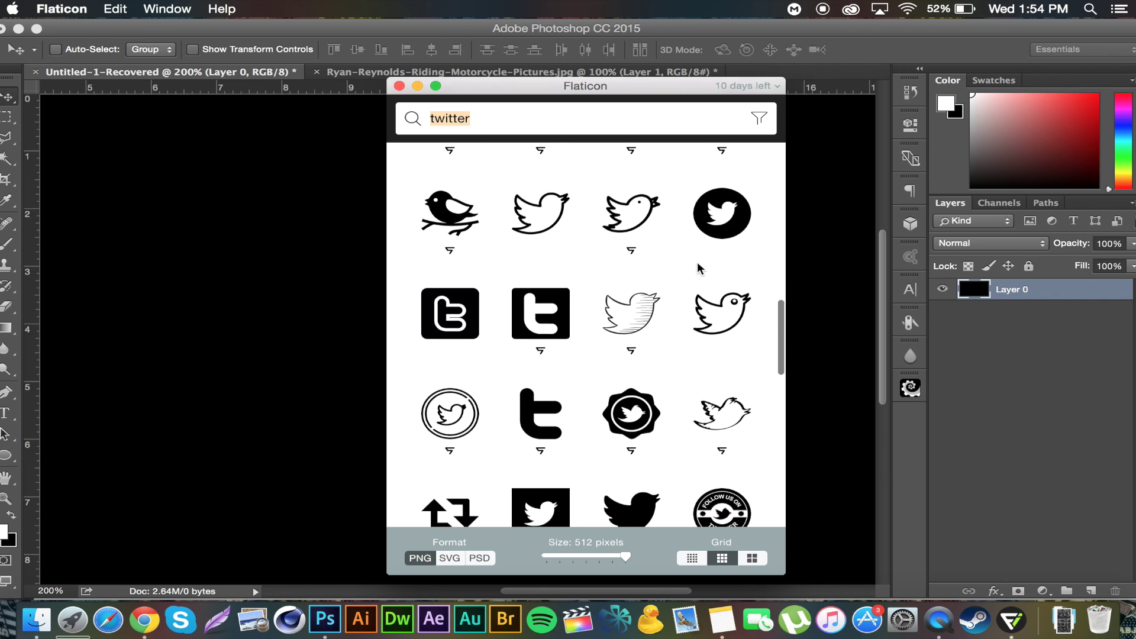
{"action": "scroll", "coordinate": [700, 268], "scroll_direction": "down", "scroll_amount": 5}
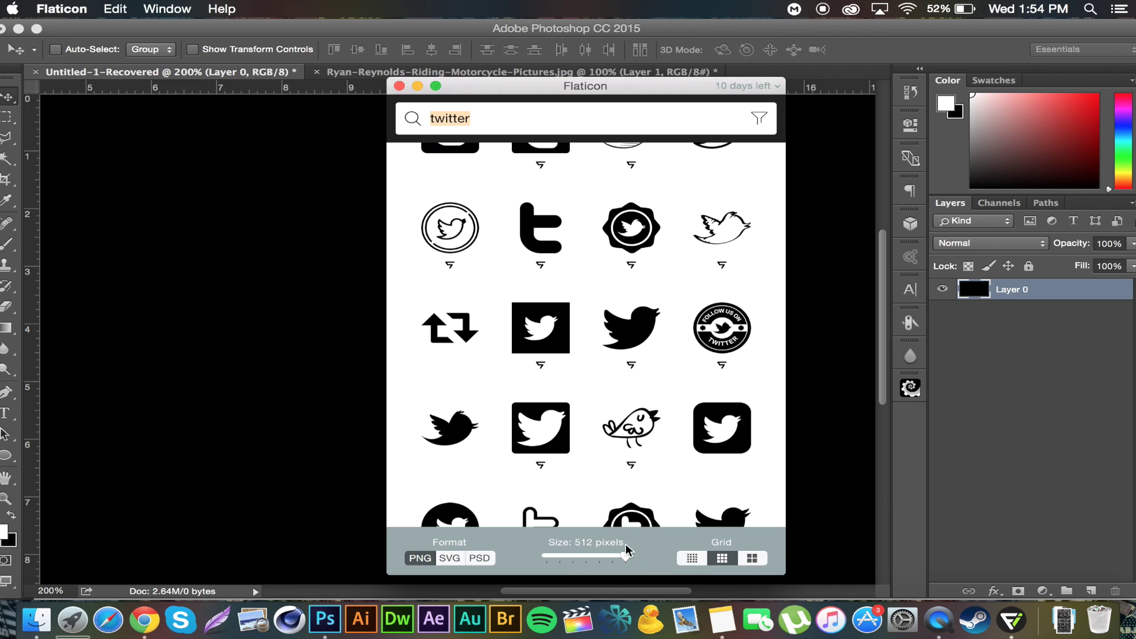
{"action": "left_click", "coordinate": [582, 557]}
- Place the 'Follow us on Twitter' badge on the canvas at 512 pixels
{"action": "left_click_drag", "start_coordinate": [581, 553], "coordinate": [680, 554]}
{"action": "left_click_drag", "start_coordinate": [727, 330], "coordinate": [239, 328]}
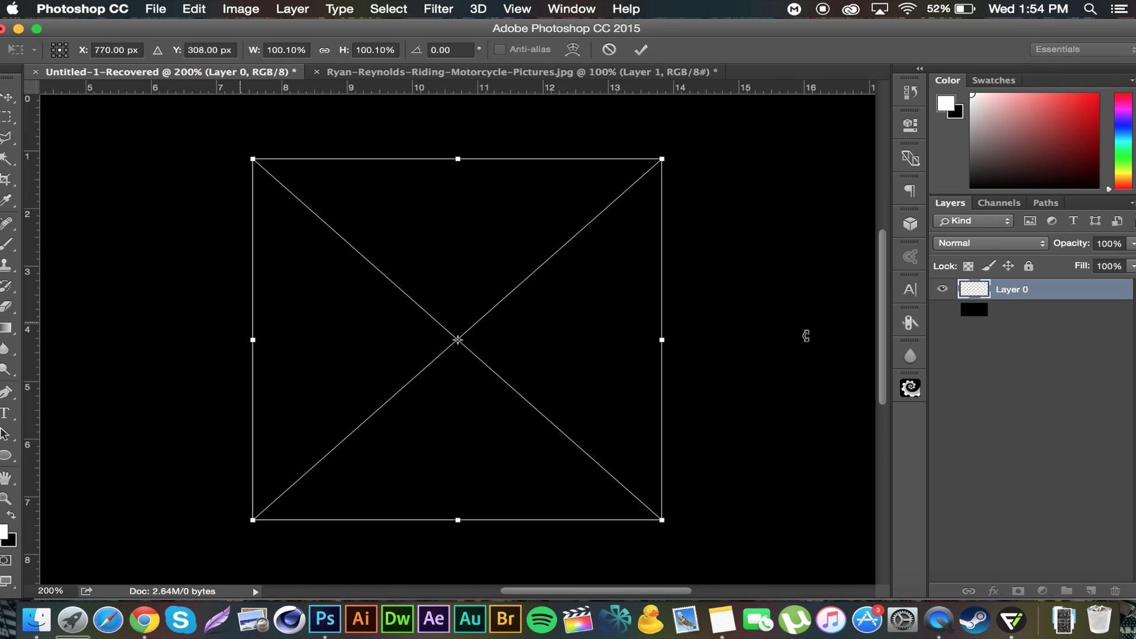
{"action": "key", "text": "Return"}
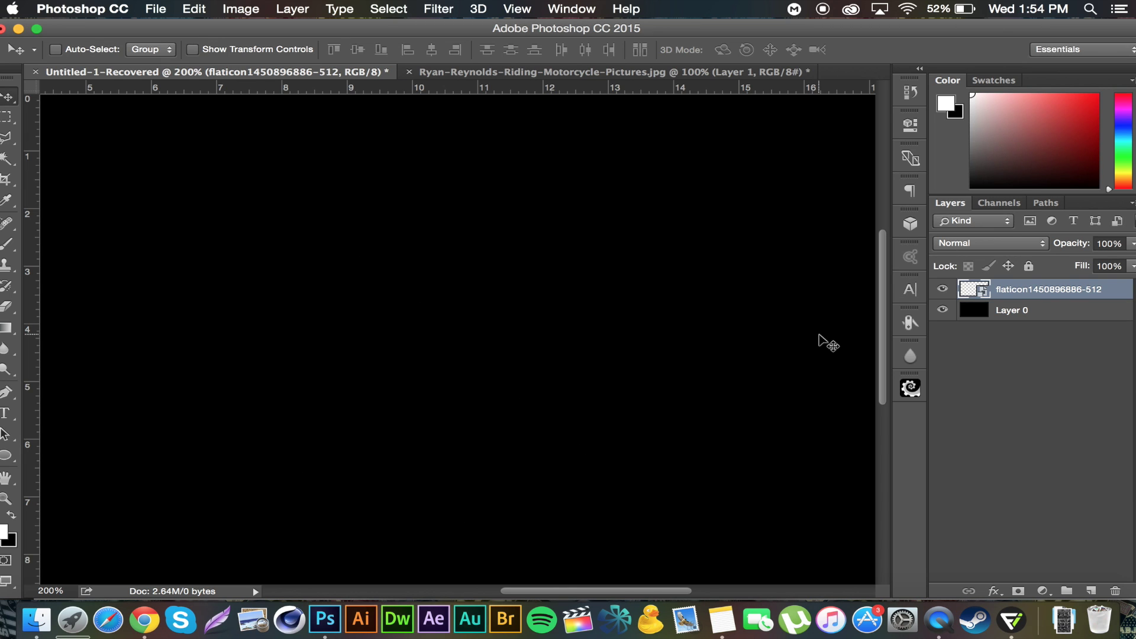
- Invert Layer 0 from black to white and fit the canvas in the window
{"action": "left_click", "coordinate": [1011, 312]}
{"action": "key", "text": "super+i"}
{"action": "key", "text": "super+0"}
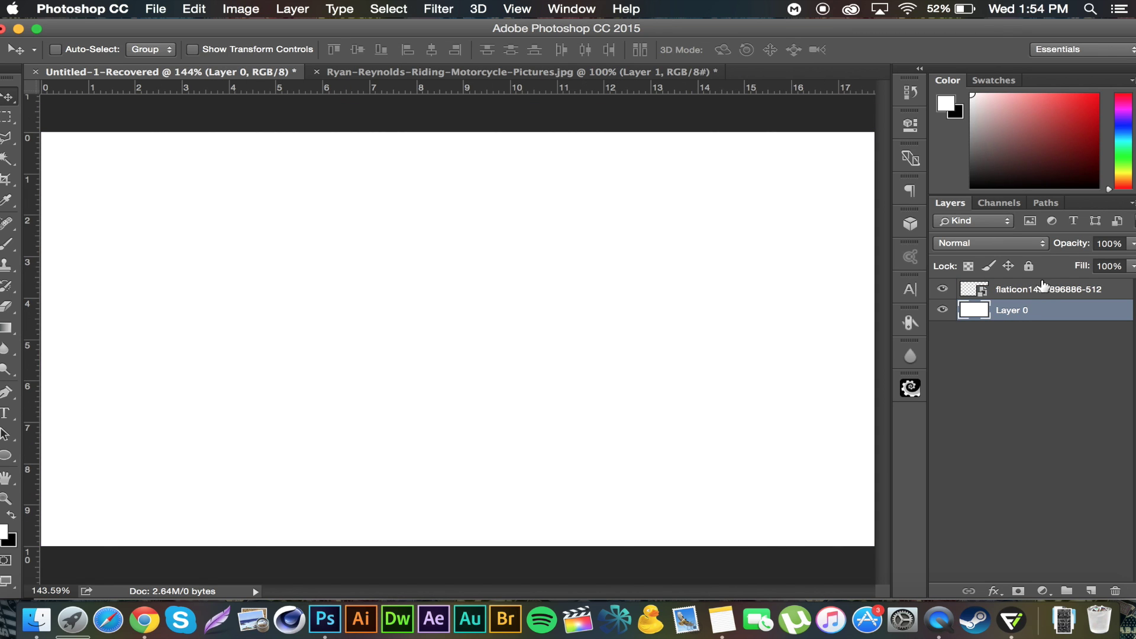
- Place the scalloped Twitter bird badge onto the white canvas
{"action": "left_click", "coordinate": [1025, 290]}
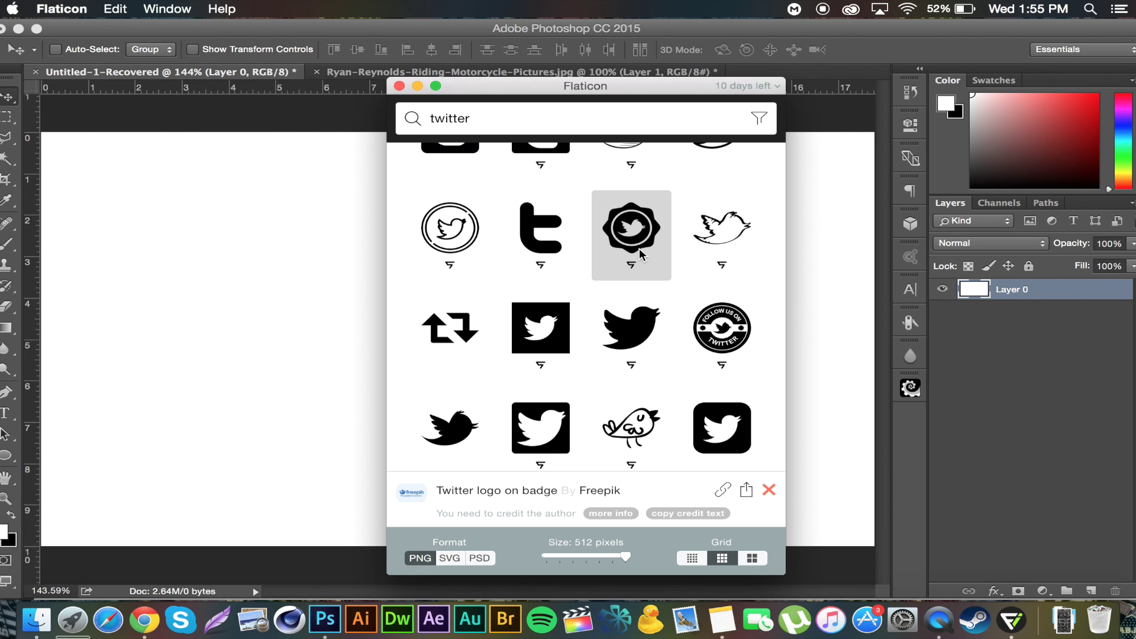
{"action": "left_click_drag", "start_coordinate": [630, 260], "coordinate": [269, 389]}
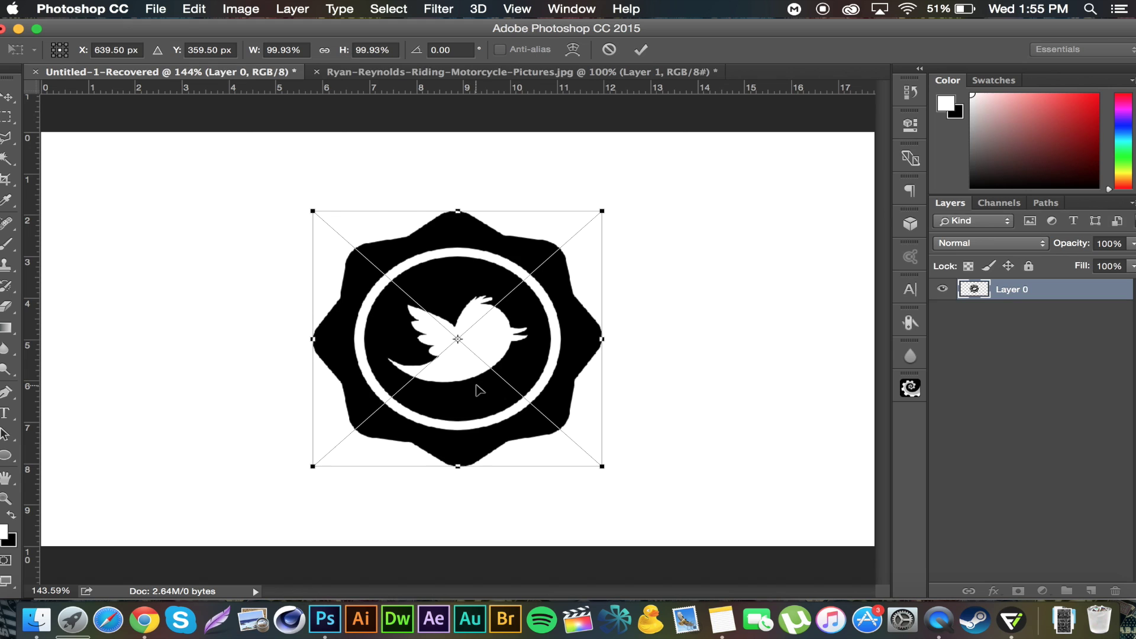
{"action": "key", "text": "Return"}
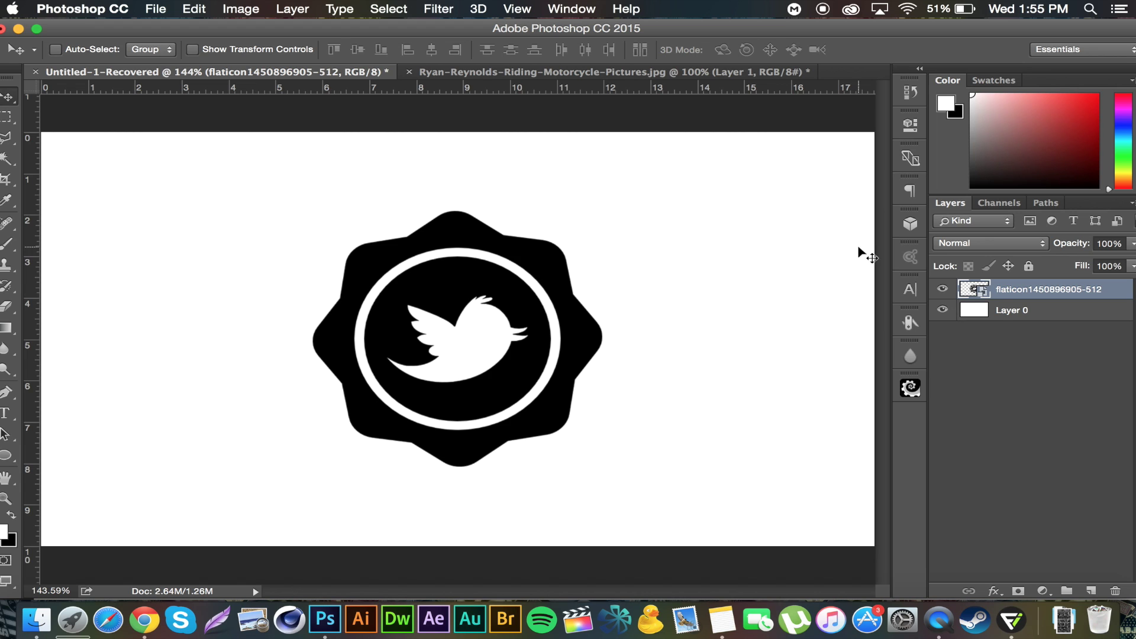
- Rasterize the badge layer and begin a free transform on it
{"action": "left_click", "coordinate": [942, 288]}
{"action": "left_click", "coordinate": [943, 288]}
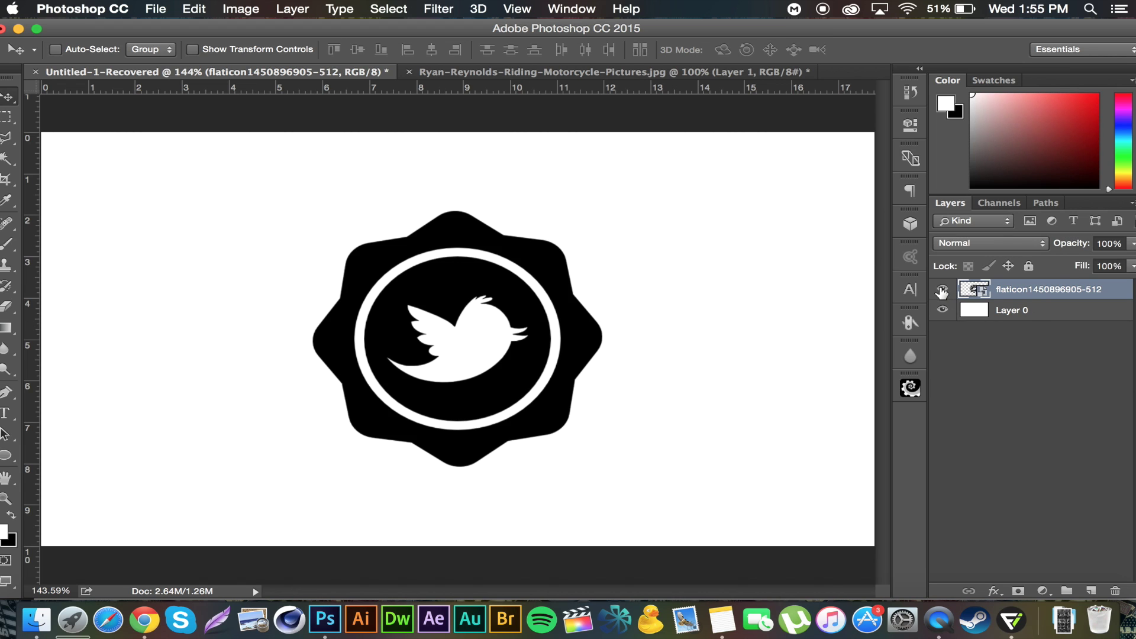
{"action": "right_click", "coordinate": [1036, 299]}
{"action": "left_click", "coordinate": [847, 490]}
{"action": "key", "text": "super+t"}
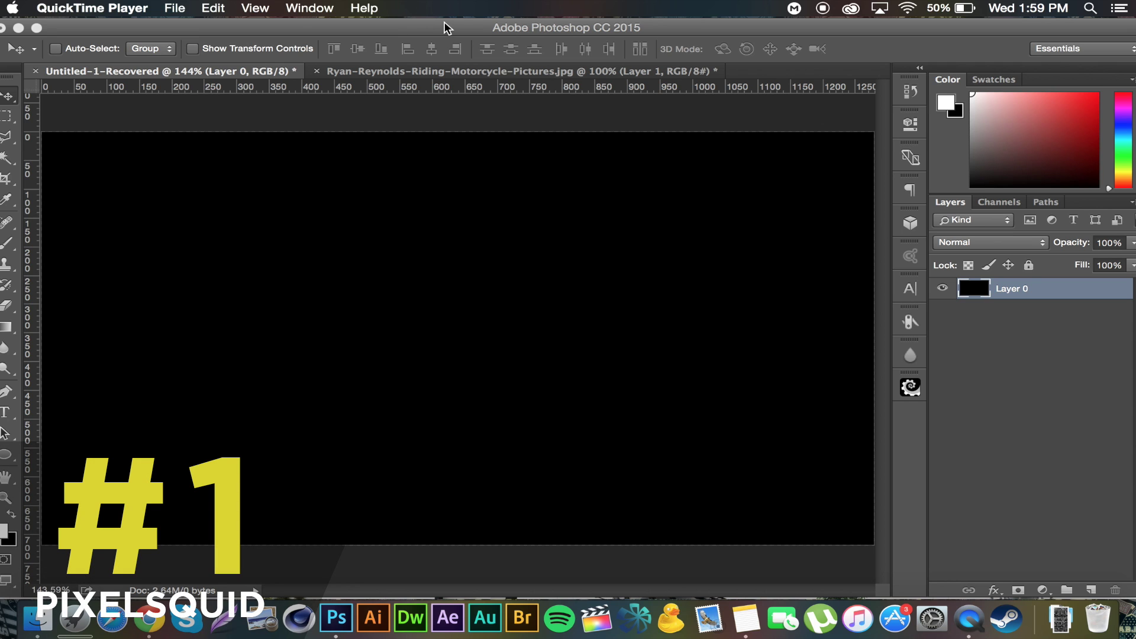
- Open Window > Extensions > PixelSquid and show the saved objects: basketball hoop, grenade, splash
{"action": "left_click", "coordinate": [445, 27]}
{"action": "left_click", "coordinate": [583, 8]}
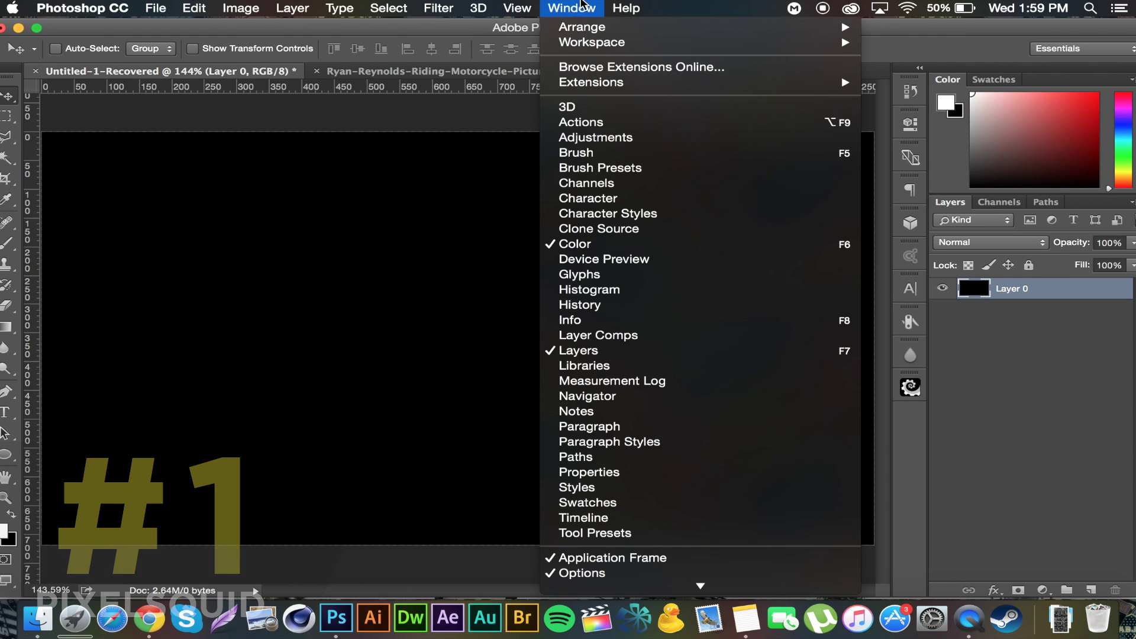
{"action": "mouse_move", "coordinate": [667, 85]}
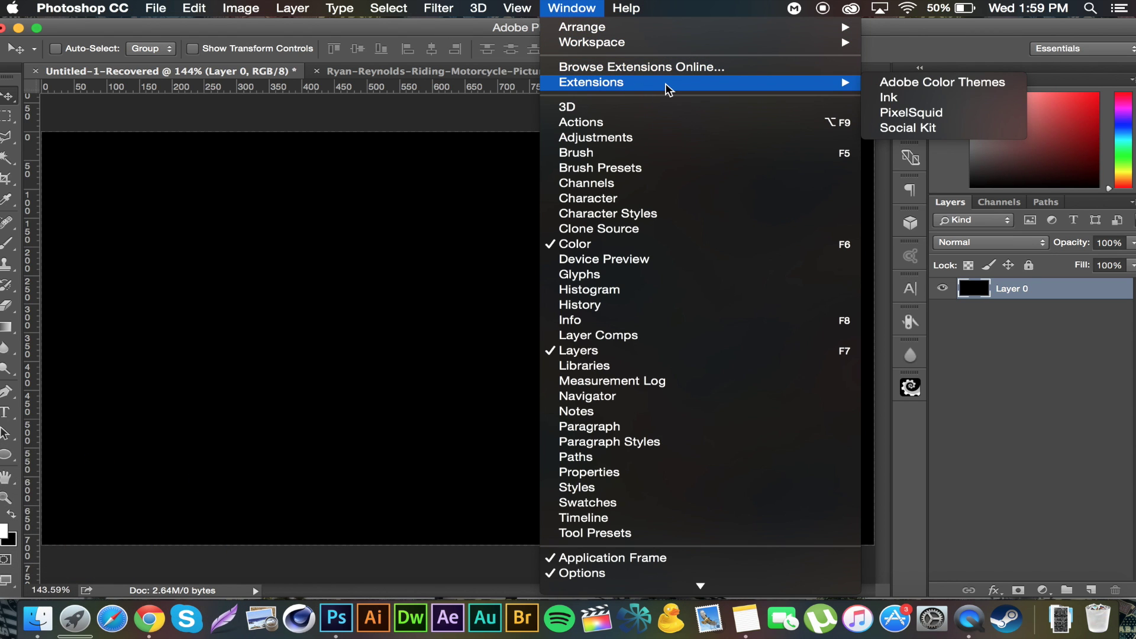
{"action": "left_click", "coordinate": [925, 117]}
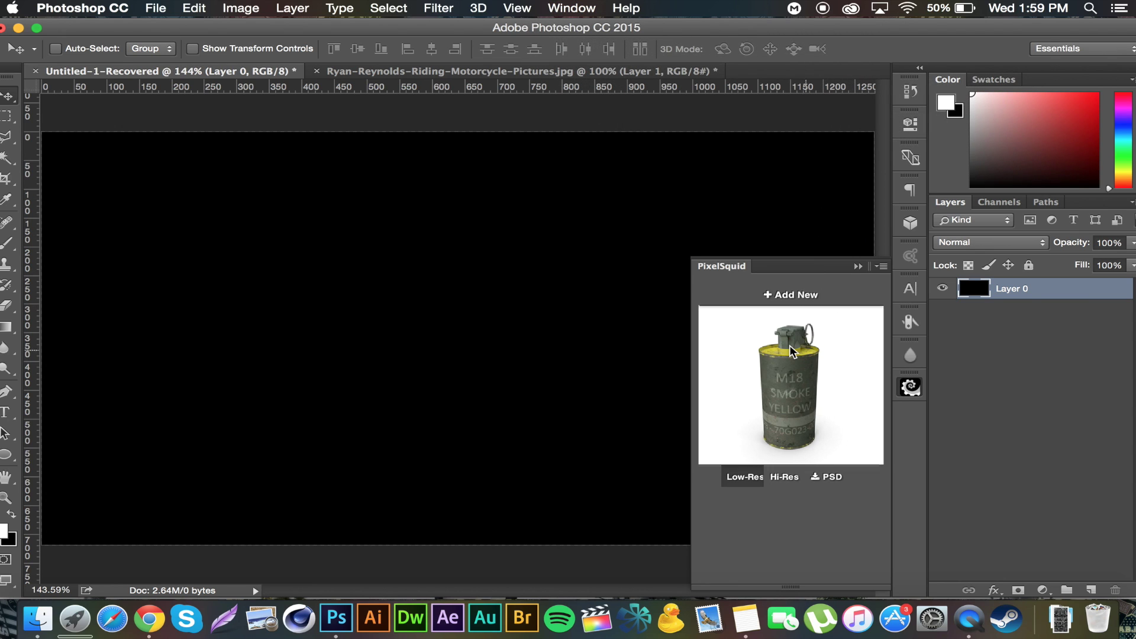
{"action": "left_click", "coordinate": [793, 294]}
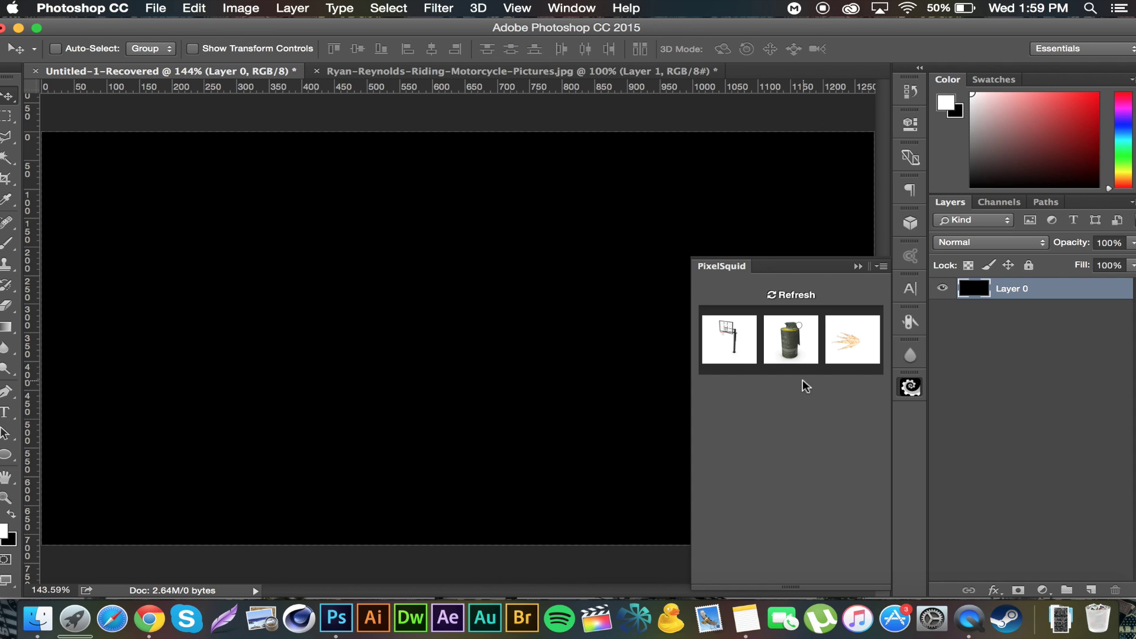
{"action": "left_click", "coordinate": [149, 619]}
- Open the Sports Bar collection on the PixelSquid website
{"action": "scroll", "coordinate": [418, 285], "scroll_direction": "down", "scroll_amount": 6}
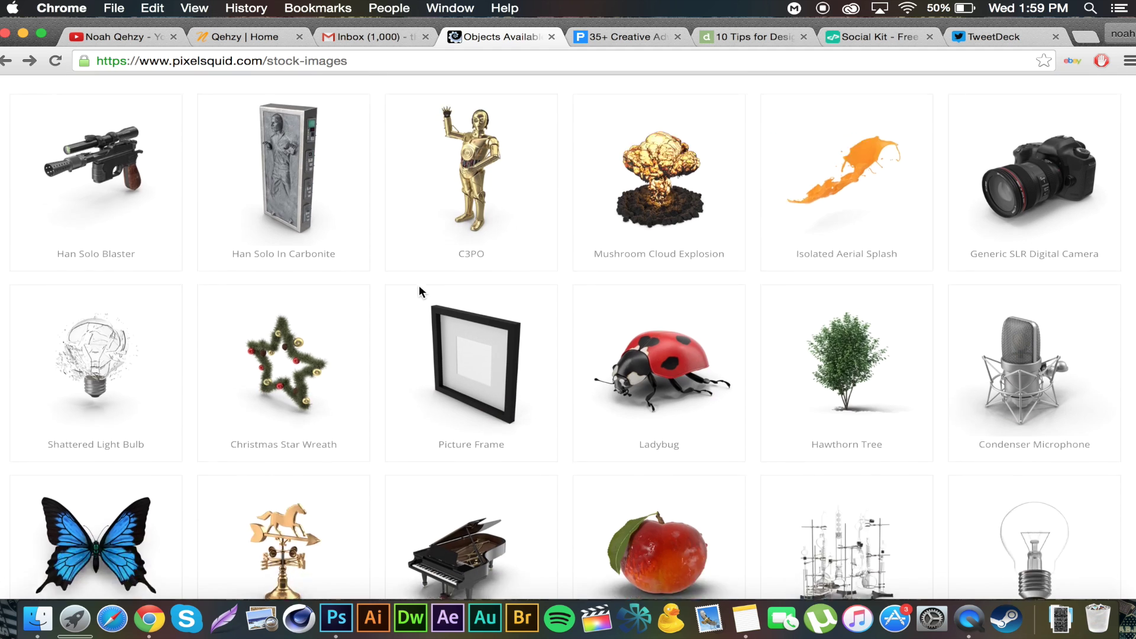
{"action": "scroll", "coordinate": [421, 291], "scroll_direction": "down", "scroll_amount": 2}
{"action": "scroll", "coordinate": [419, 291], "scroll_direction": "up", "scroll_amount": 8}
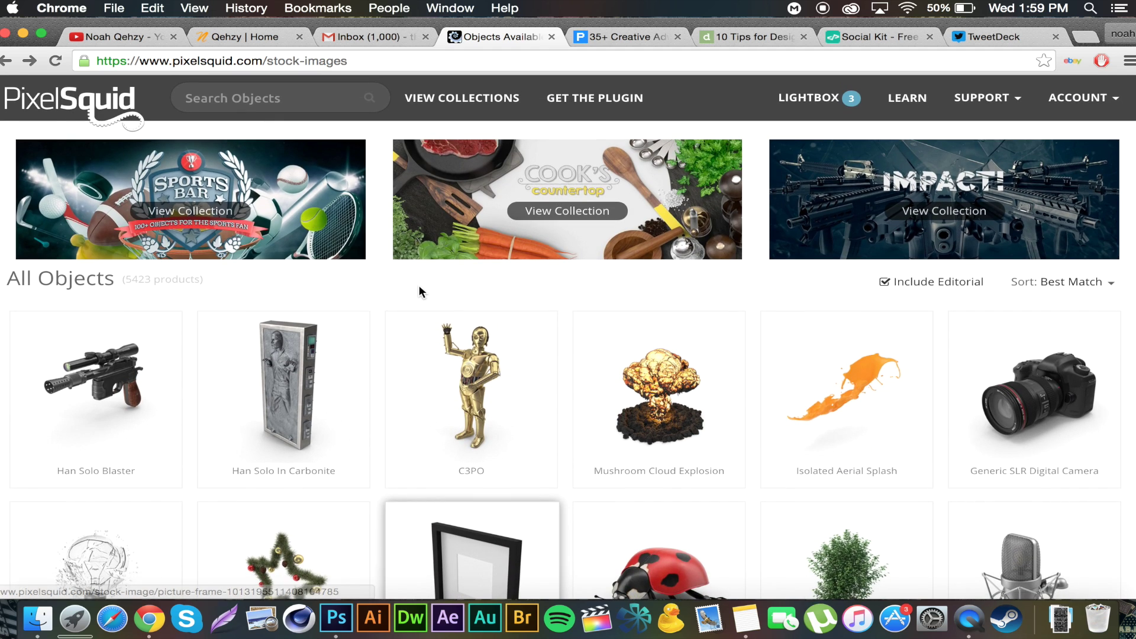
{"action": "left_click", "coordinate": [219, 216]}
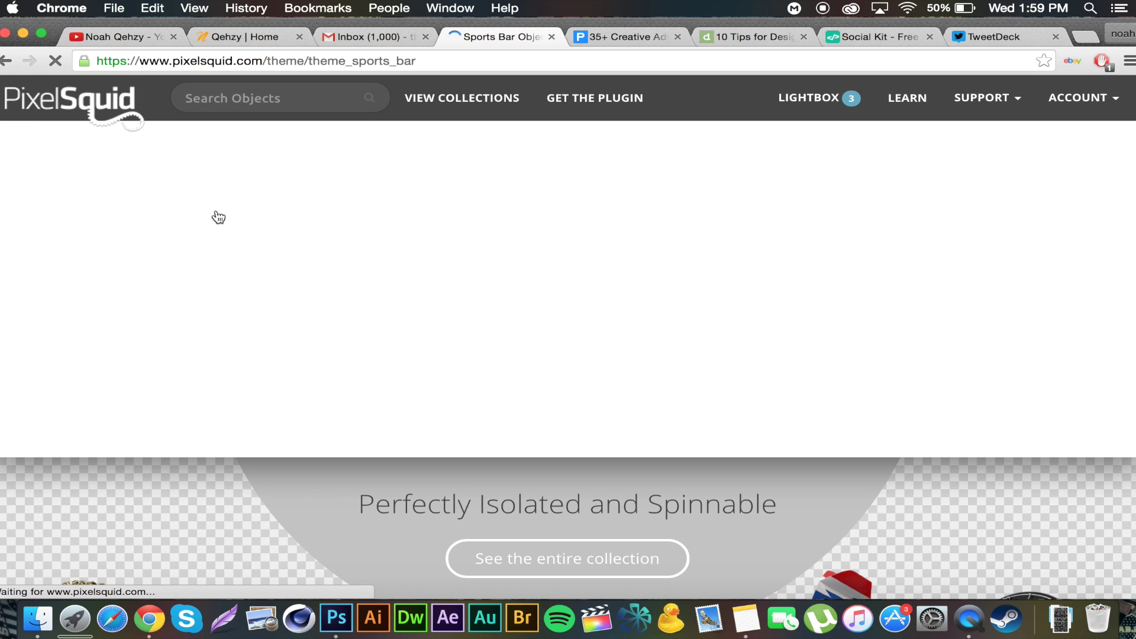
- Send the Soccer Pitch object to Photoshop and bring Photoshop back to the front
{"action": "scroll", "coordinate": [589, 308], "scroll_direction": "down", "scroll_amount": 20}
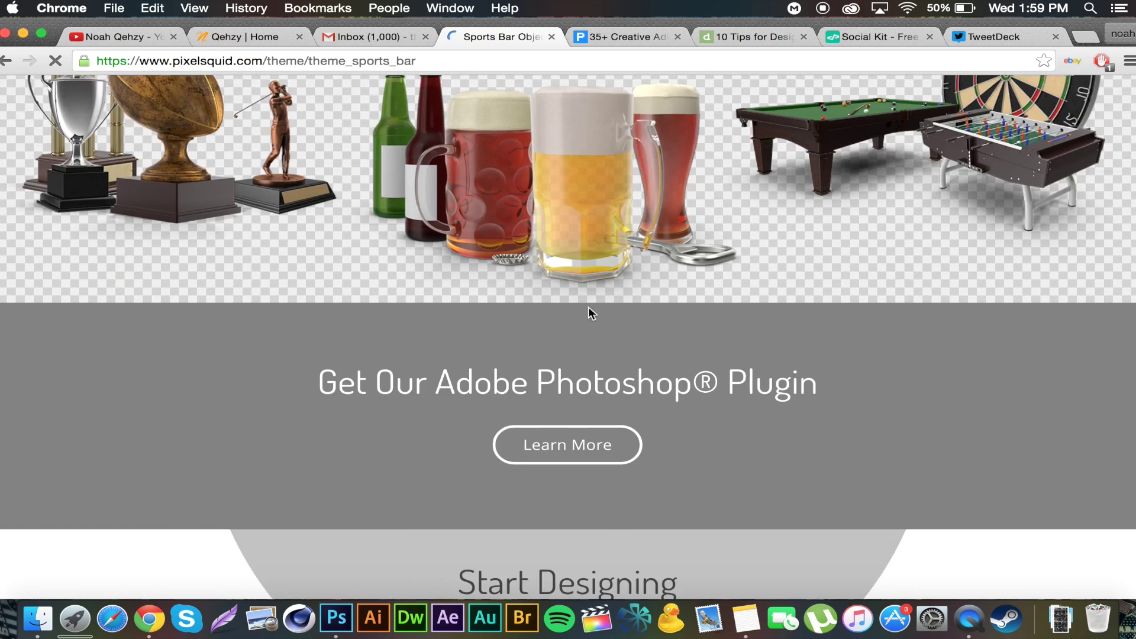
{"action": "scroll", "coordinate": [589, 306], "scroll_direction": "down", "scroll_amount": 10}
{"action": "scroll", "coordinate": [588, 306], "scroll_direction": "up", "scroll_amount": 5}
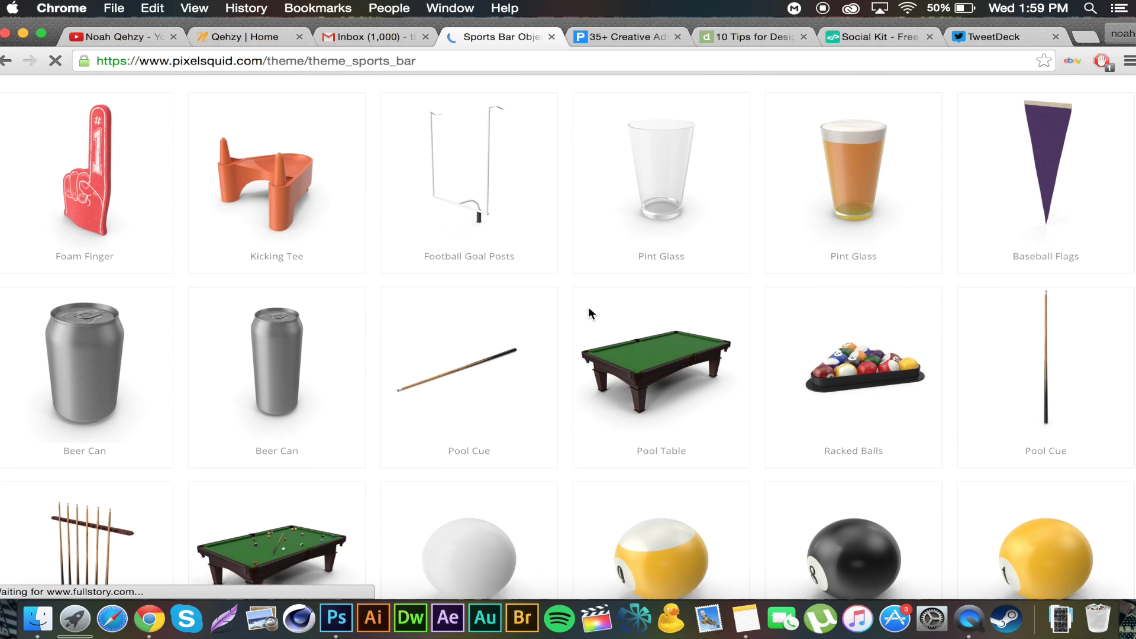
{"action": "scroll", "coordinate": [589, 310], "scroll_direction": "down", "scroll_amount": 15}
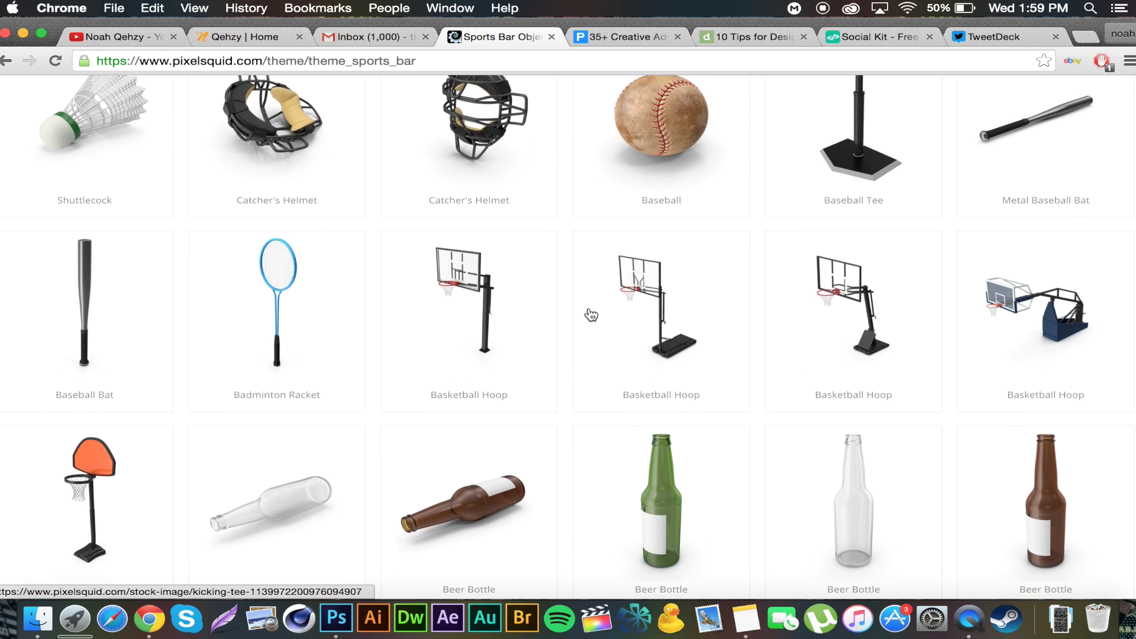
{"action": "scroll", "coordinate": [591, 315], "scroll_direction": "down", "scroll_amount": 10}
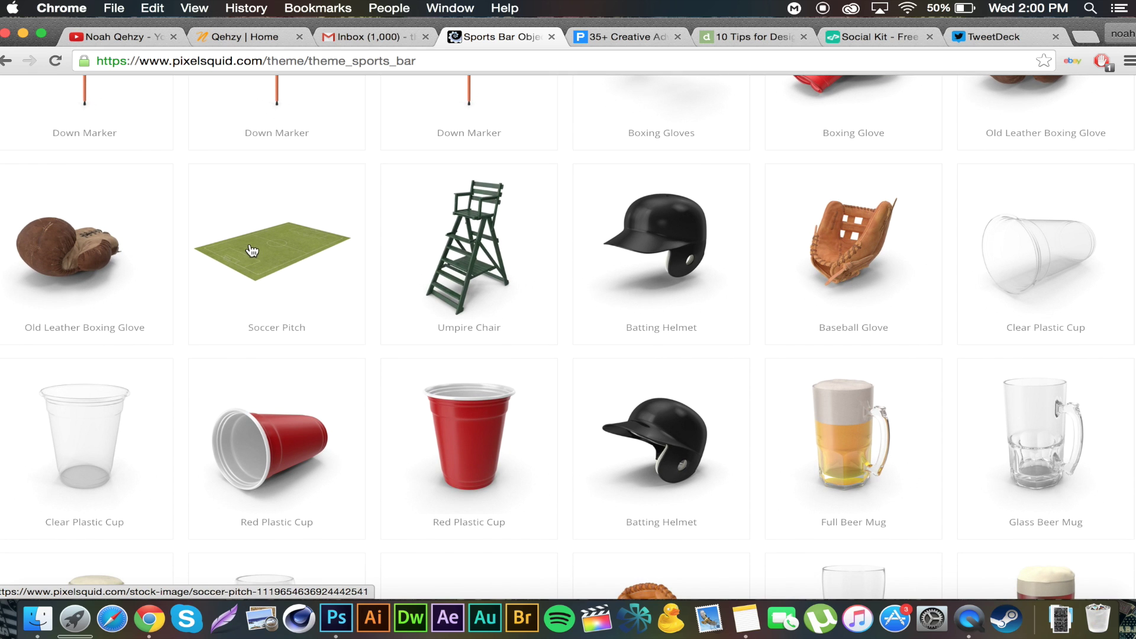
{"action": "mouse_move", "coordinate": [255, 245]}
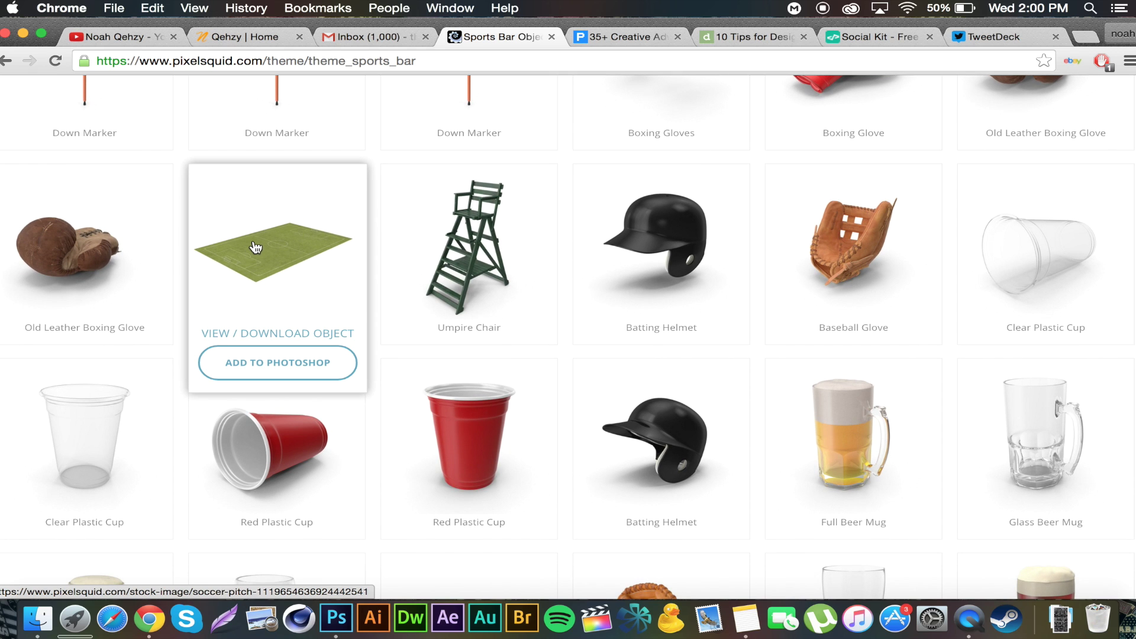
{"action": "left_click", "coordinate": [277, 372]}
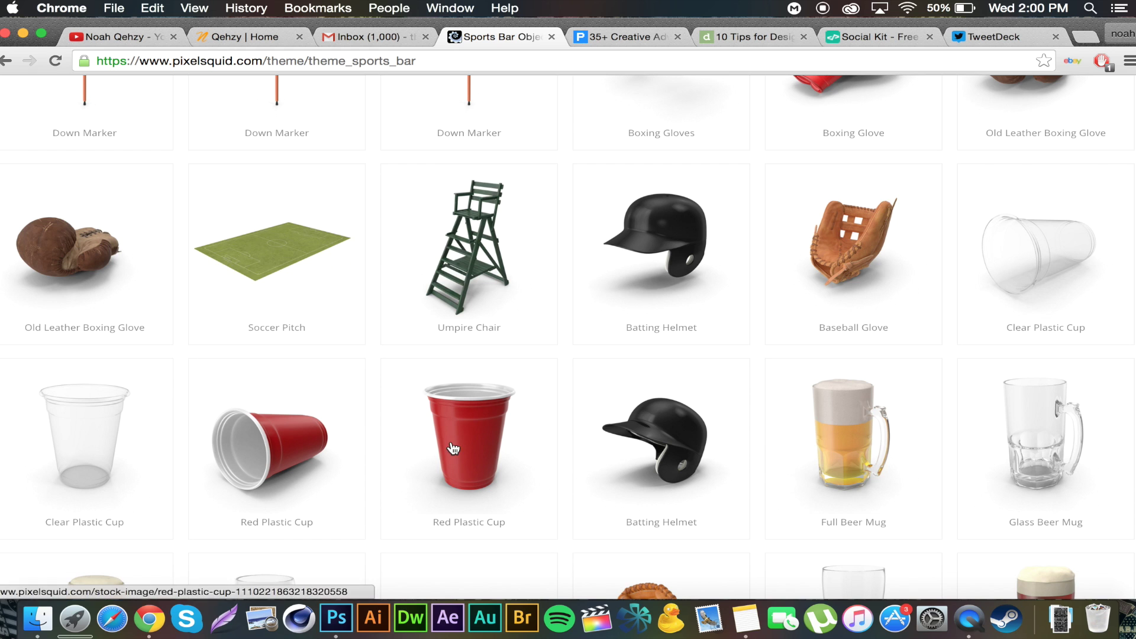
{"action": "left_click", "coordinate": [338, 618]}
{"action": "left_click", "coordinate": [793, 295]}
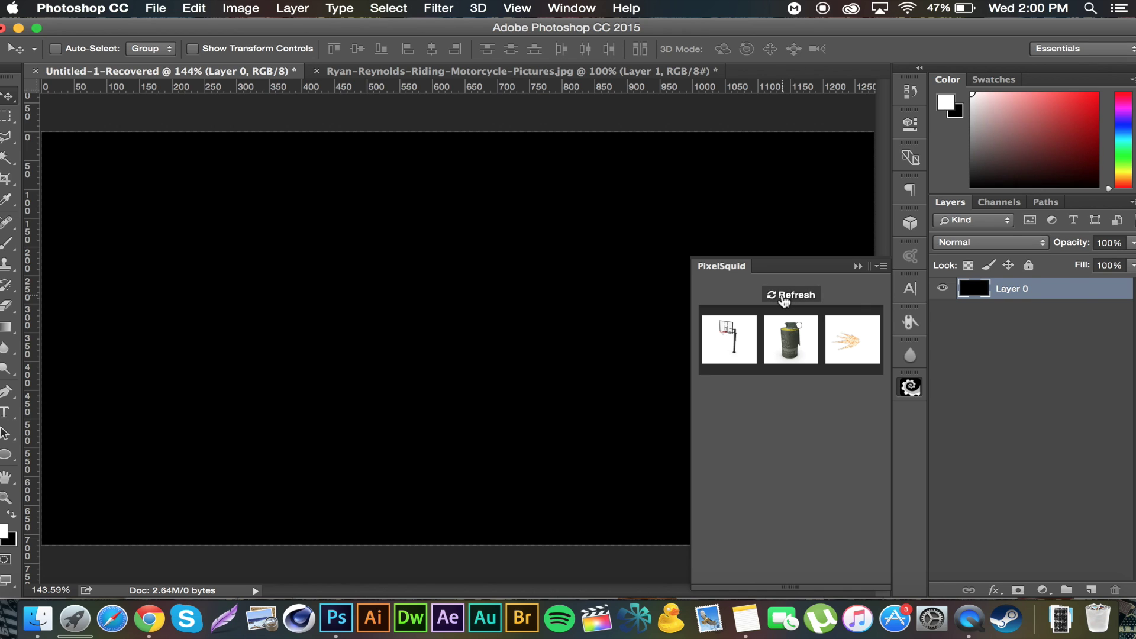
- Refresh PixelSquid, add the soccer pitch, and rotate it to a flat top-down view
{"action": "left_click", "coordinate": [791, 294]}
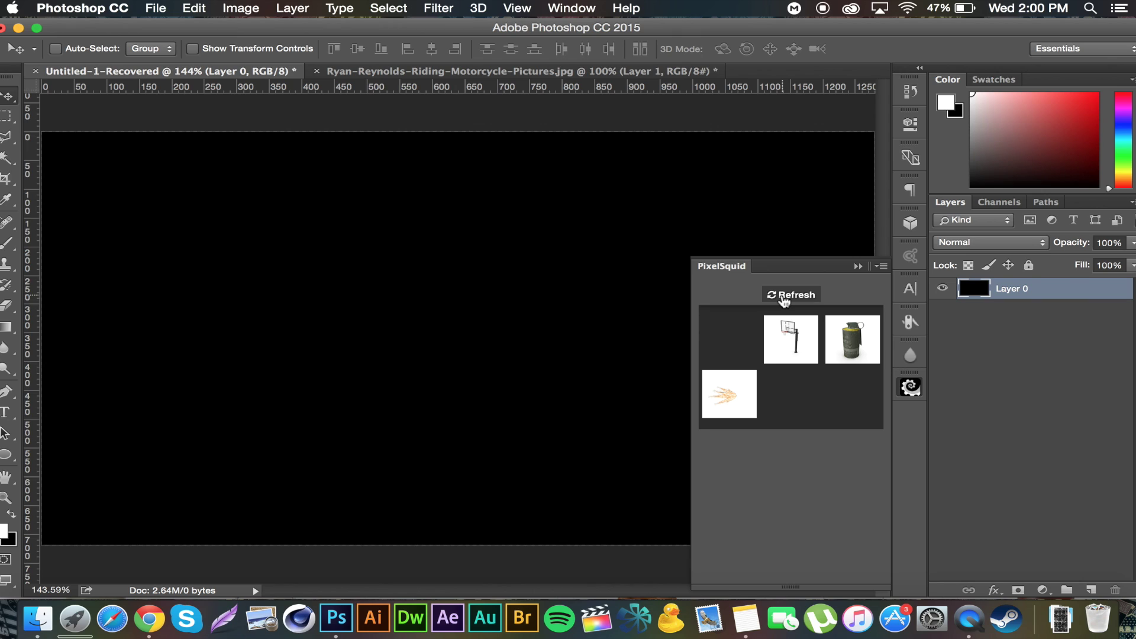
{"action": "mouse_move", "coordinate": [735, 337]}
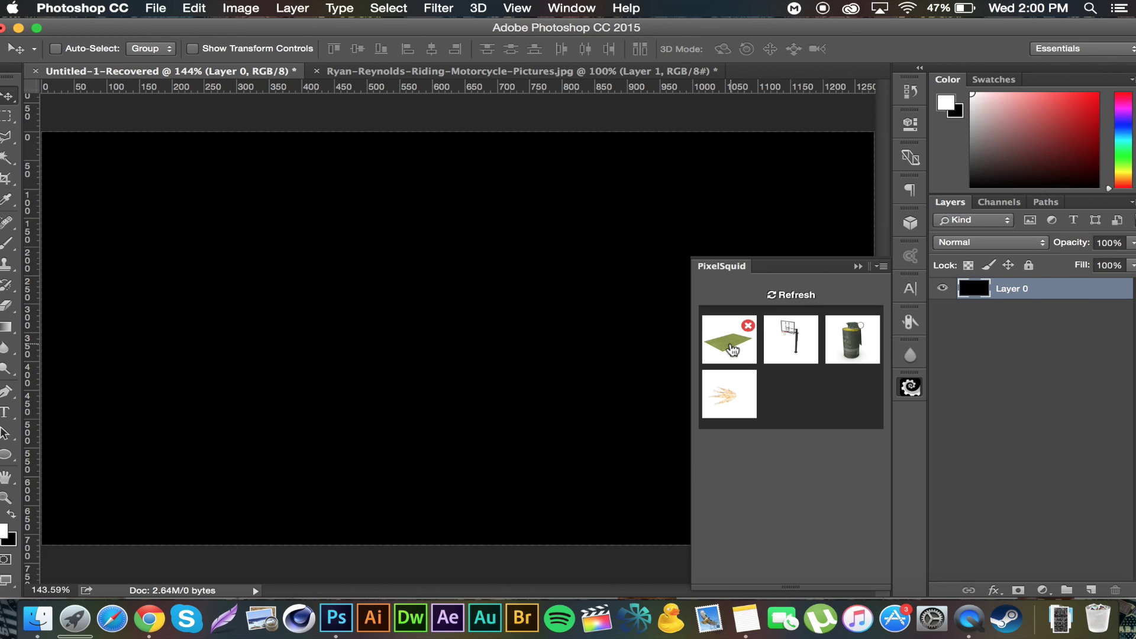
{"action": "left_click", "coordinate": [732, 349]}
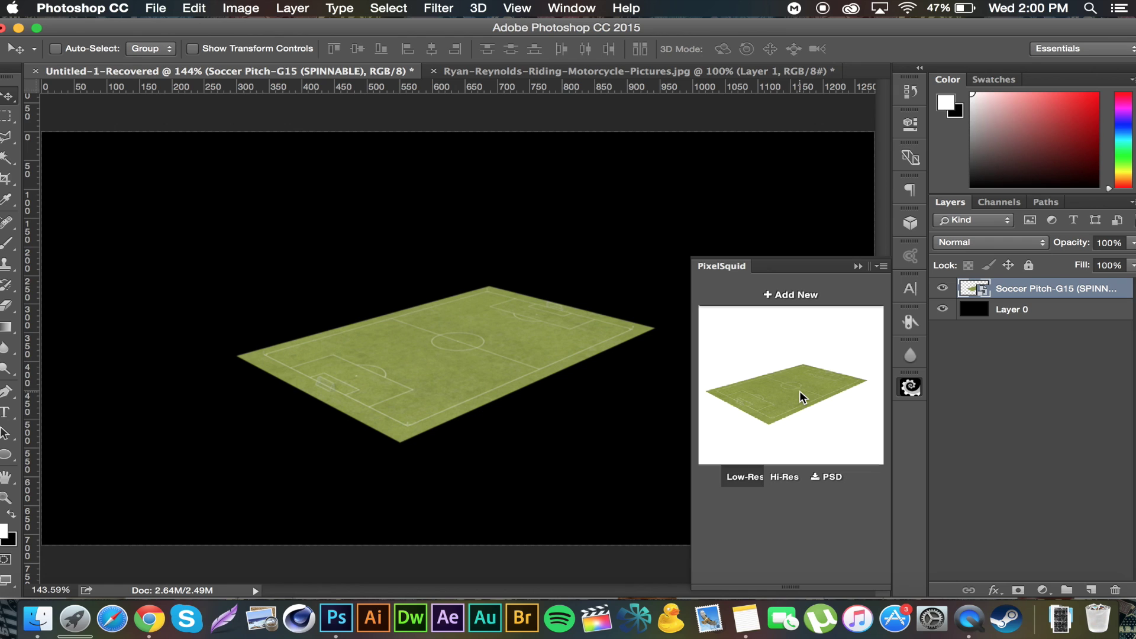
{"action": "left_click_drag", "start_coordinate": [786, 404], "coordinate": [804, 438]}
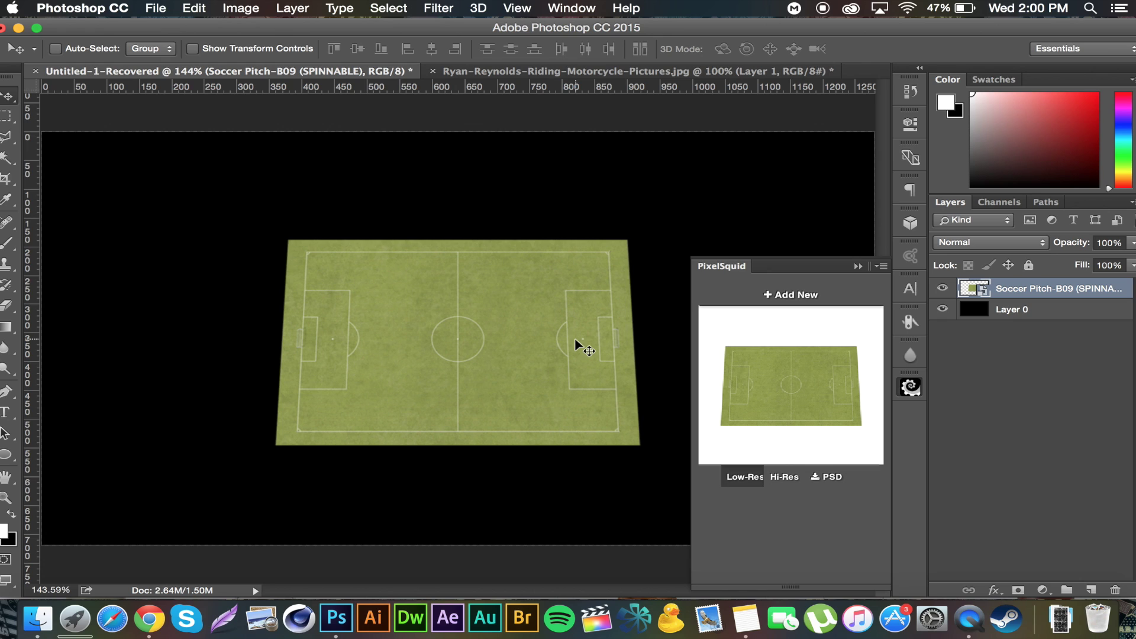
{"action": "left_click", "coordinate": [791, 296]}
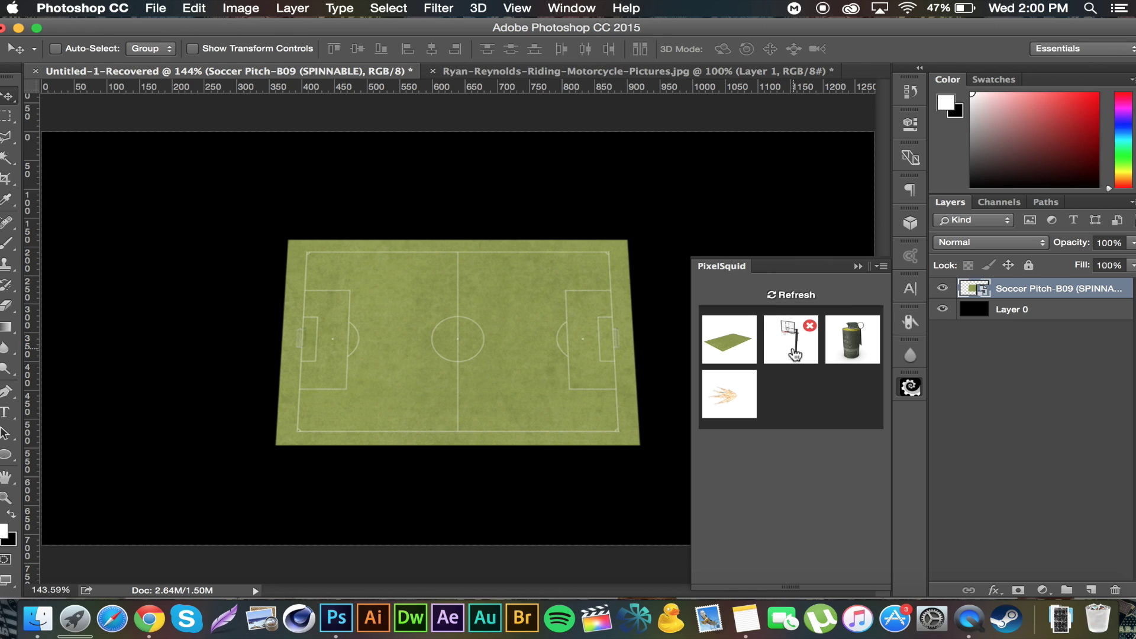
- Add the M18 smoke grenade from PixelSquid and rotate it to a new angle
{"action": "left_click", "coordinate": [852, 343]}
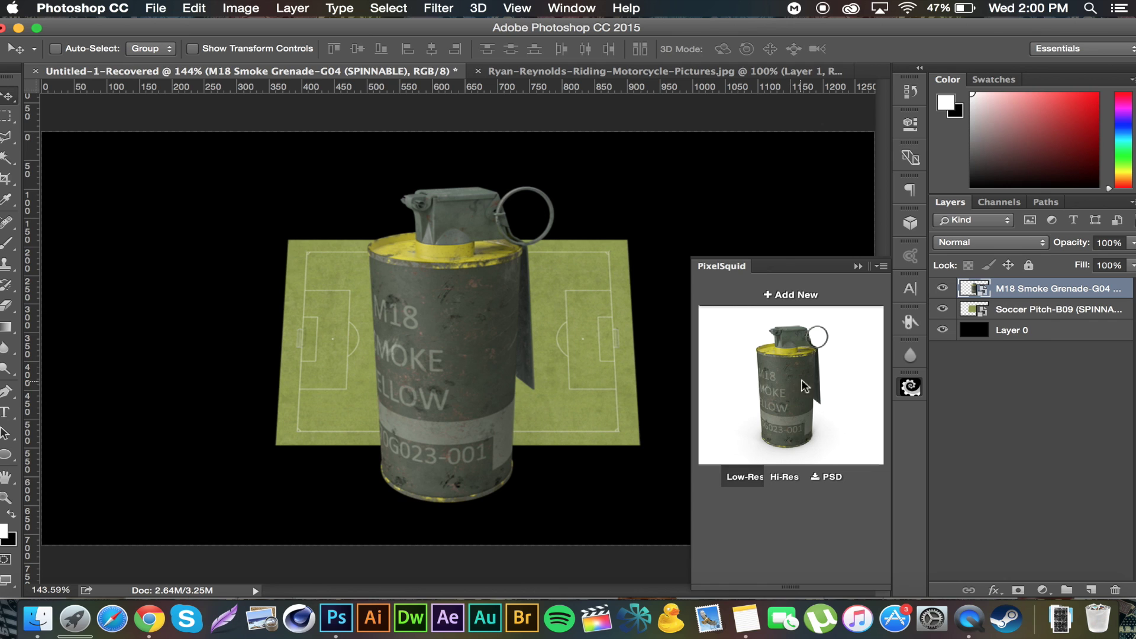
{"action": "left_click_drag", "start_coordinate": [783, 396], "coordinate": [888, 411]}
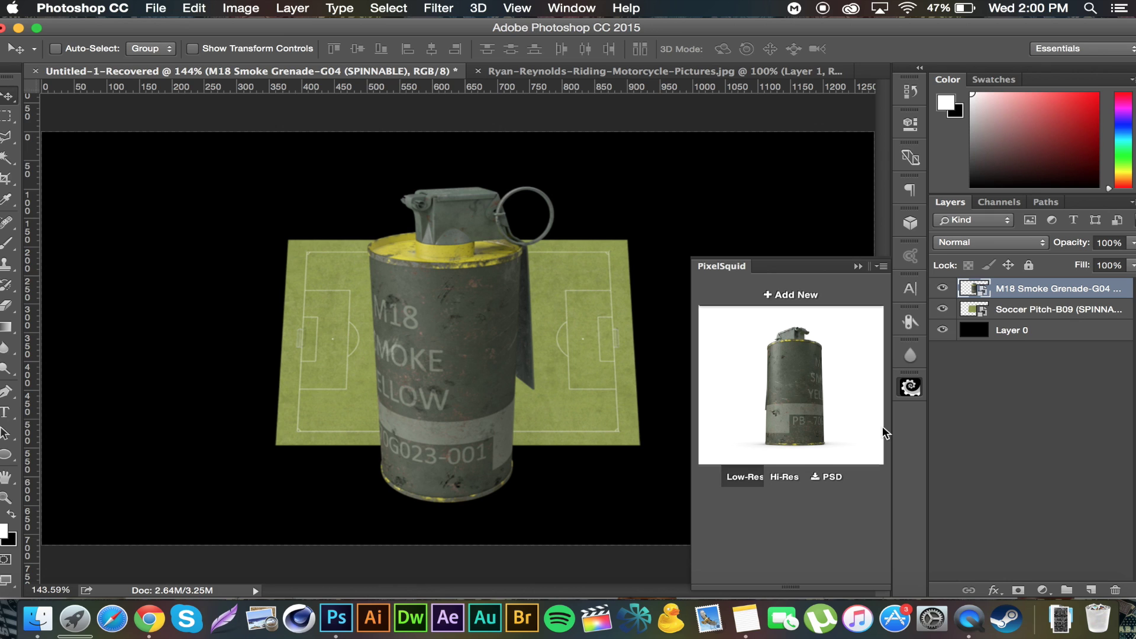
{"action": "left_click", "coordinate": [857, 266]}
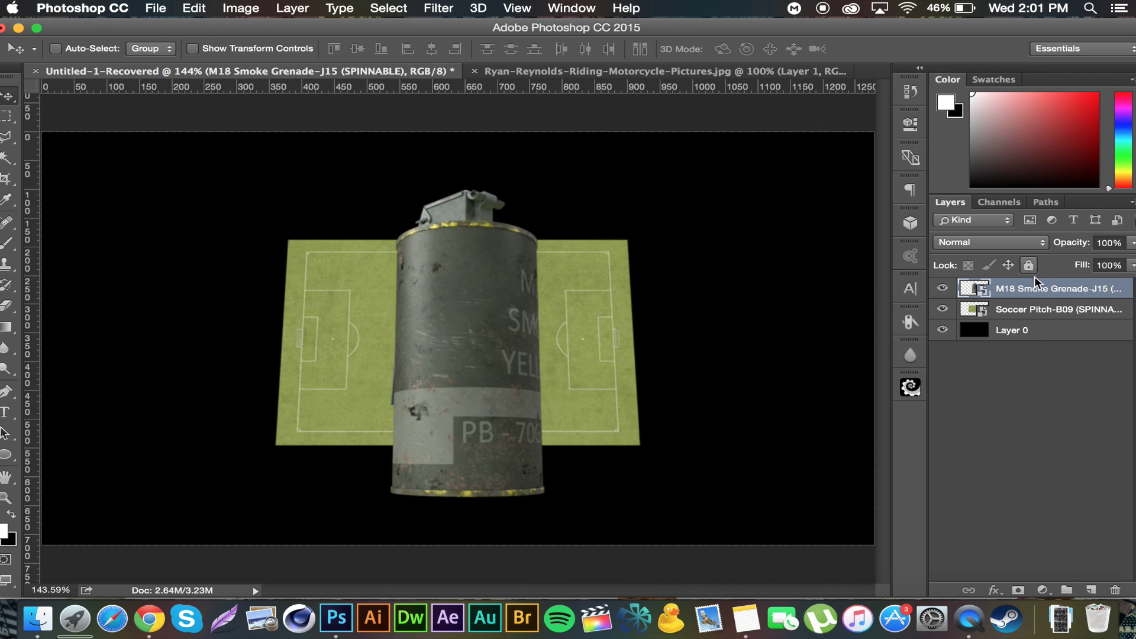
- Rasterize the grenade layer and move it to the right of the soccer pitch
{"action": "right_click", "coordinate": [1031, 288]}
{"action": "left_click", "coordinate": [878, 559]}
{"action": "left_click_drag", "start_coordinate": [371, 301], "coordinate": [681, 234]}
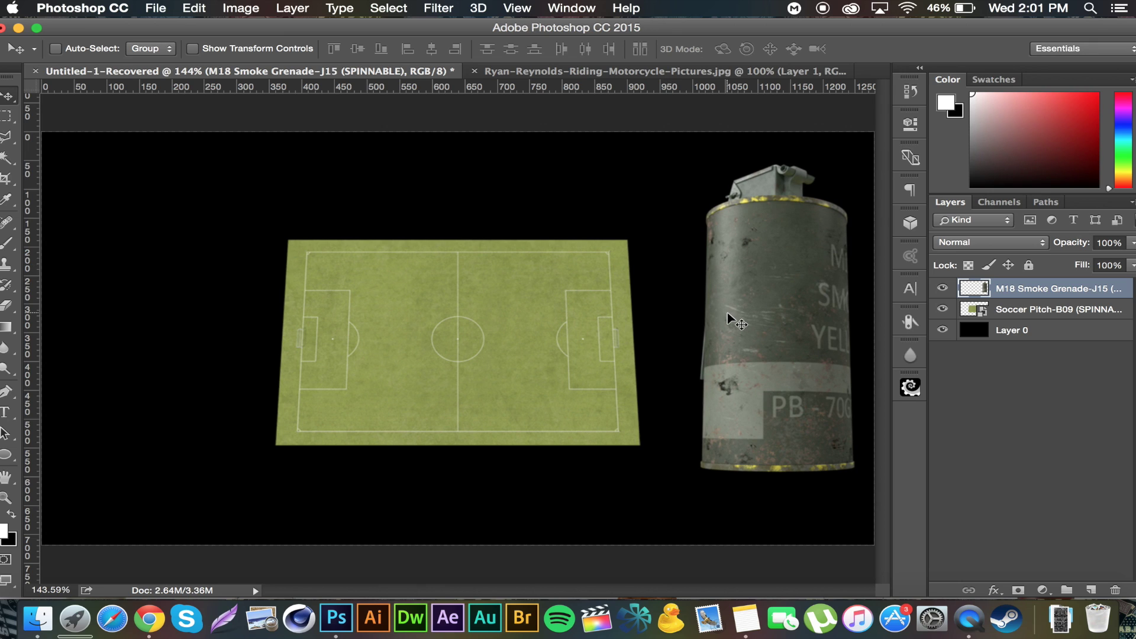